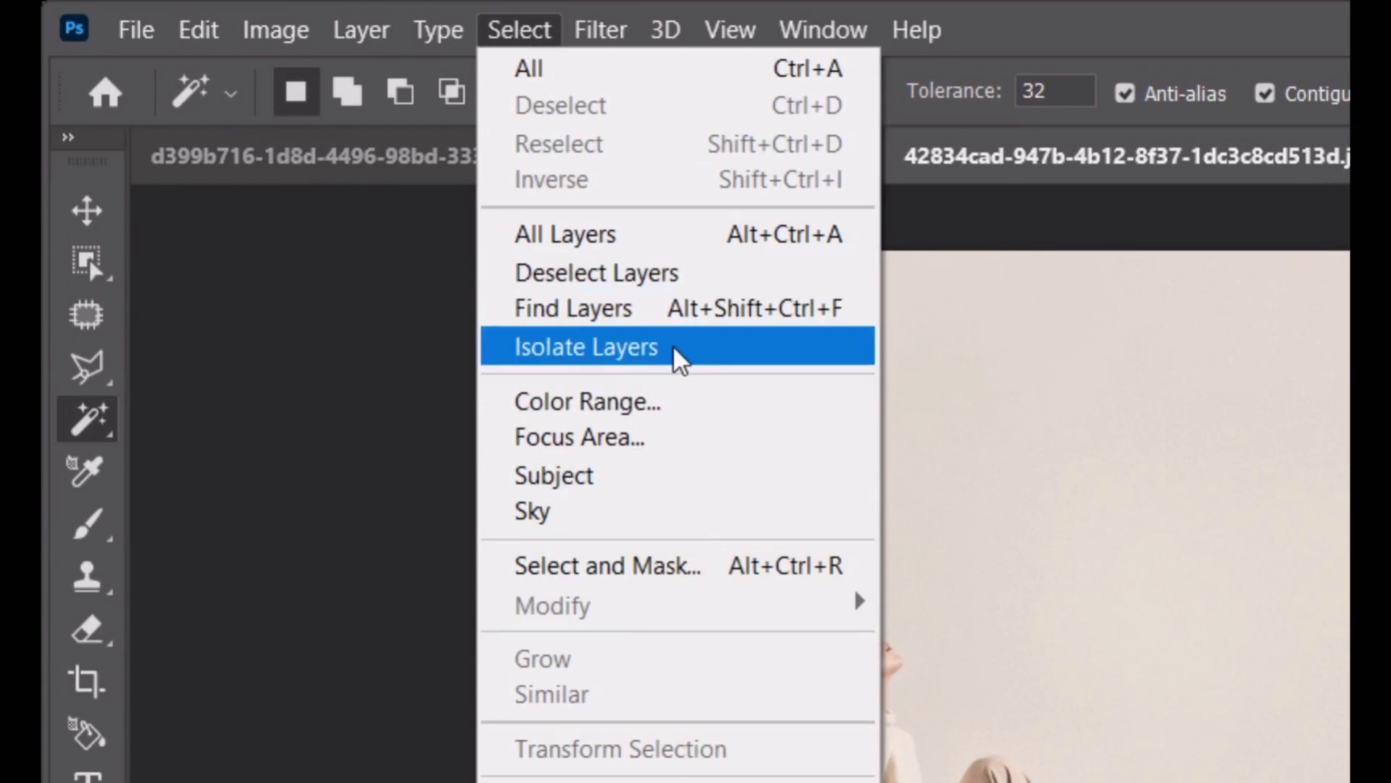
# Select the subject automatically and add the box beneath the woman to the selection with the Polygonal Lasso
pyautogui.click(631, 480)
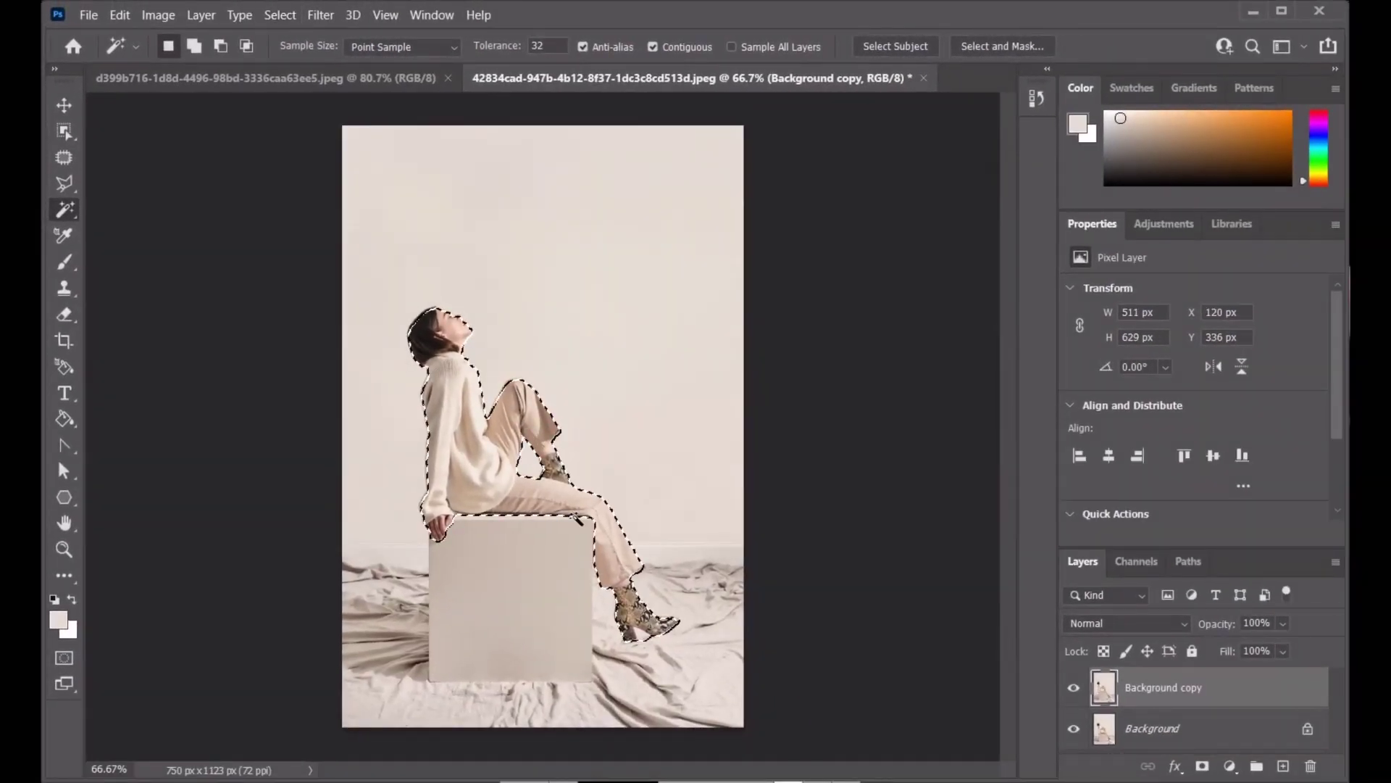
pyautogui.keyDown('alt'); pyautogui.scroll(1, 561, 507); pyautogui.keyUp('alt')
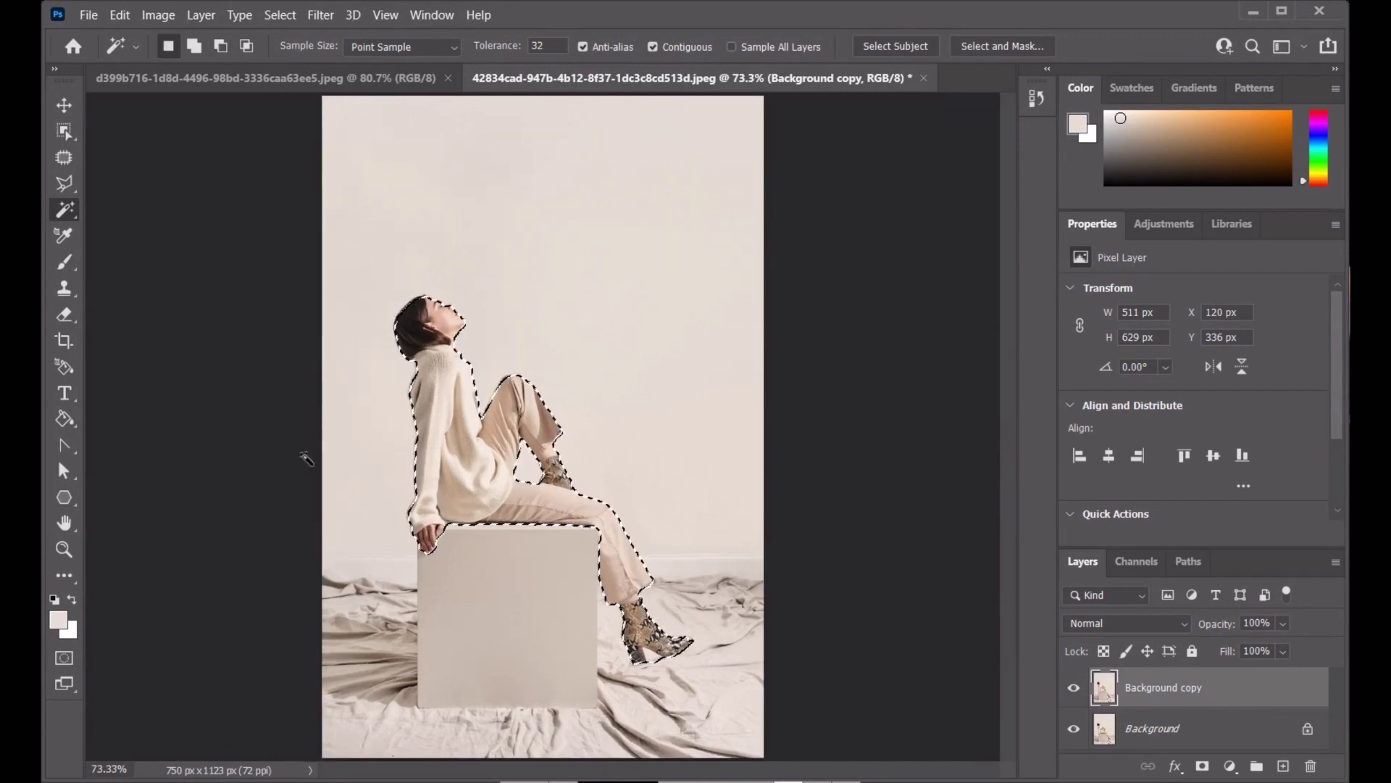
pyautogui.click(64, 184)
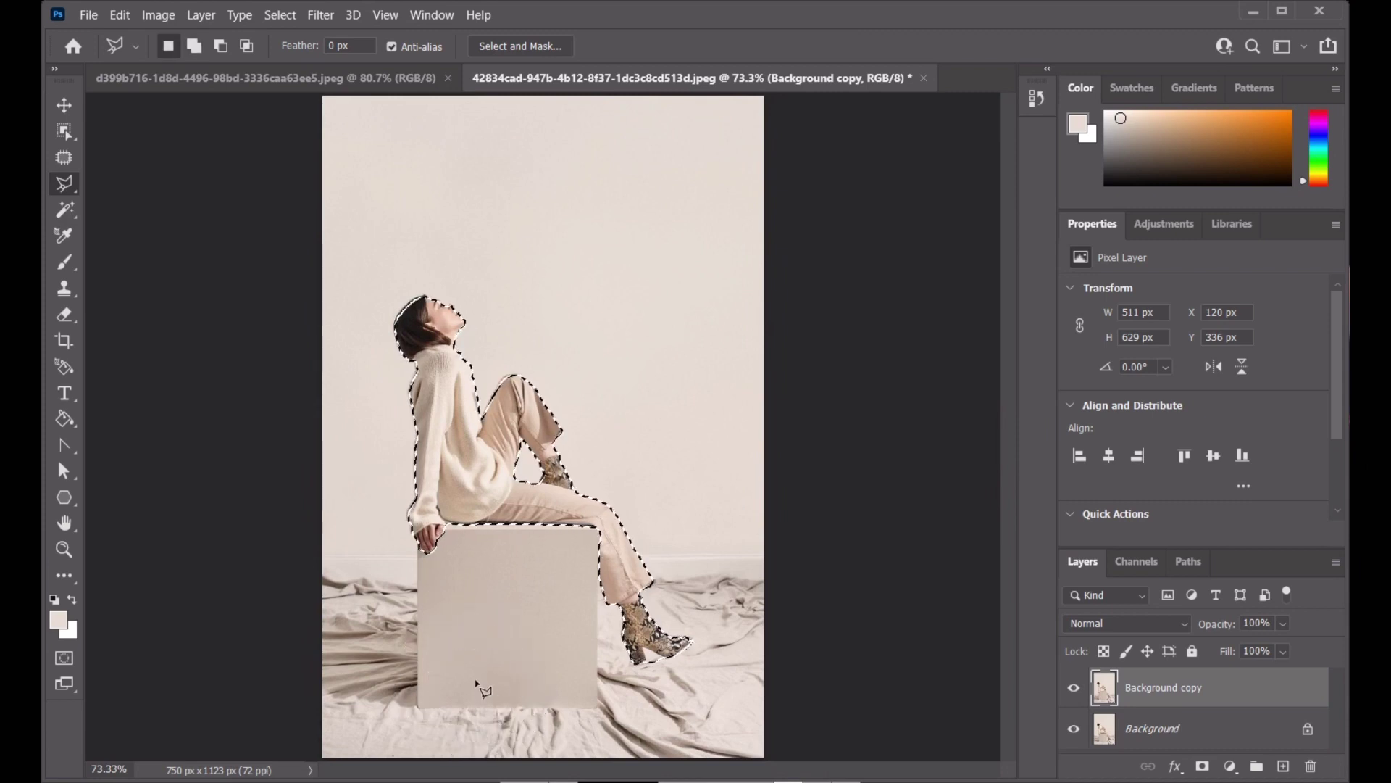
pyautogui.press('shift')
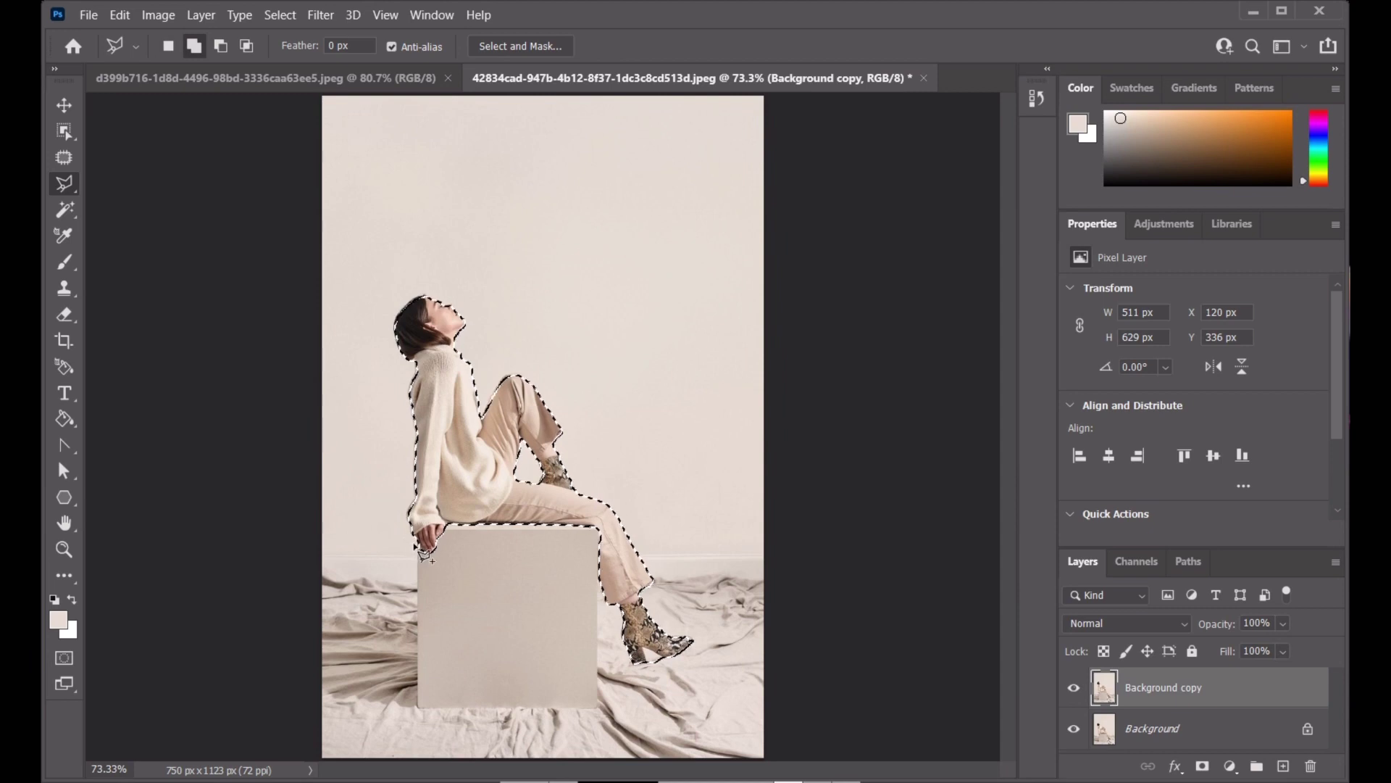
pyautogui.click(421, 549)
pyautogui.click(419, 708)
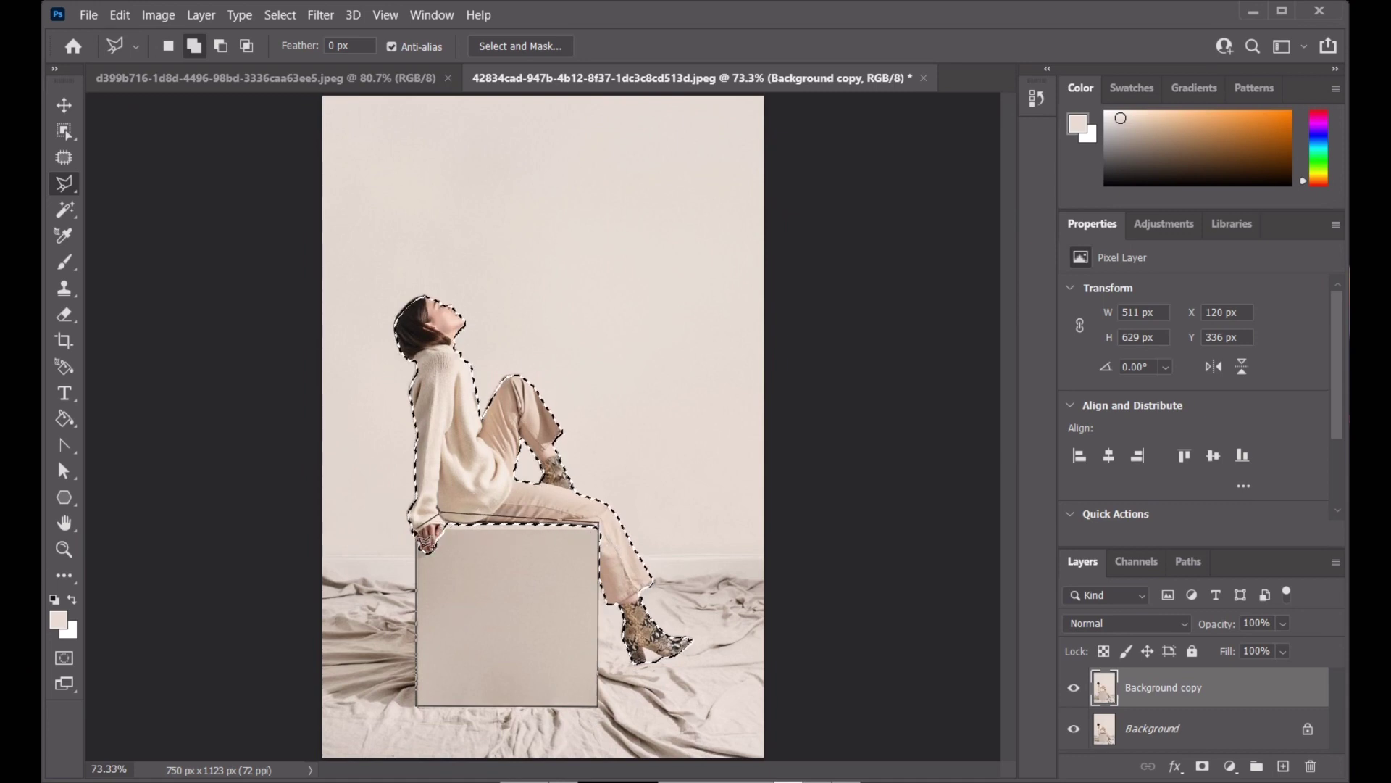
pyautogui.click(424, 547)
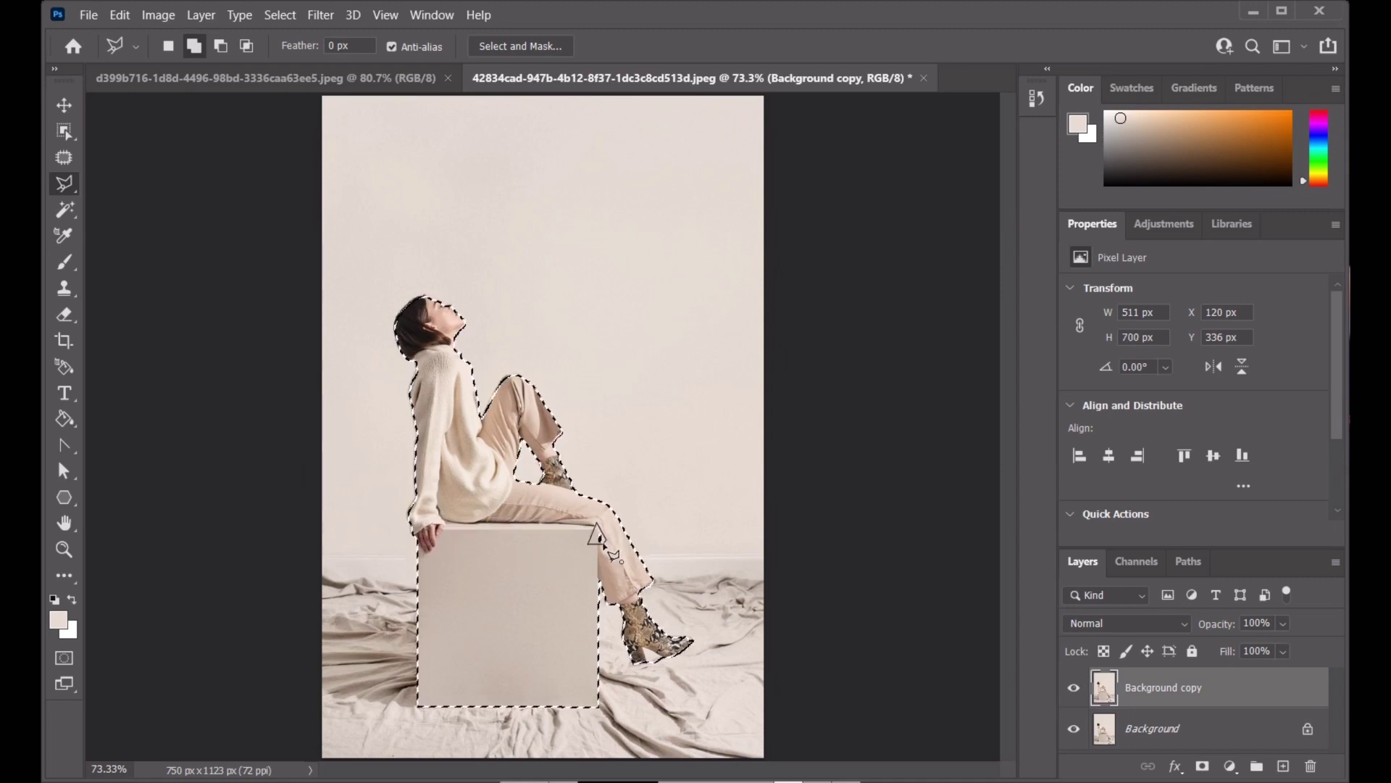
pyautogui.press('shift')
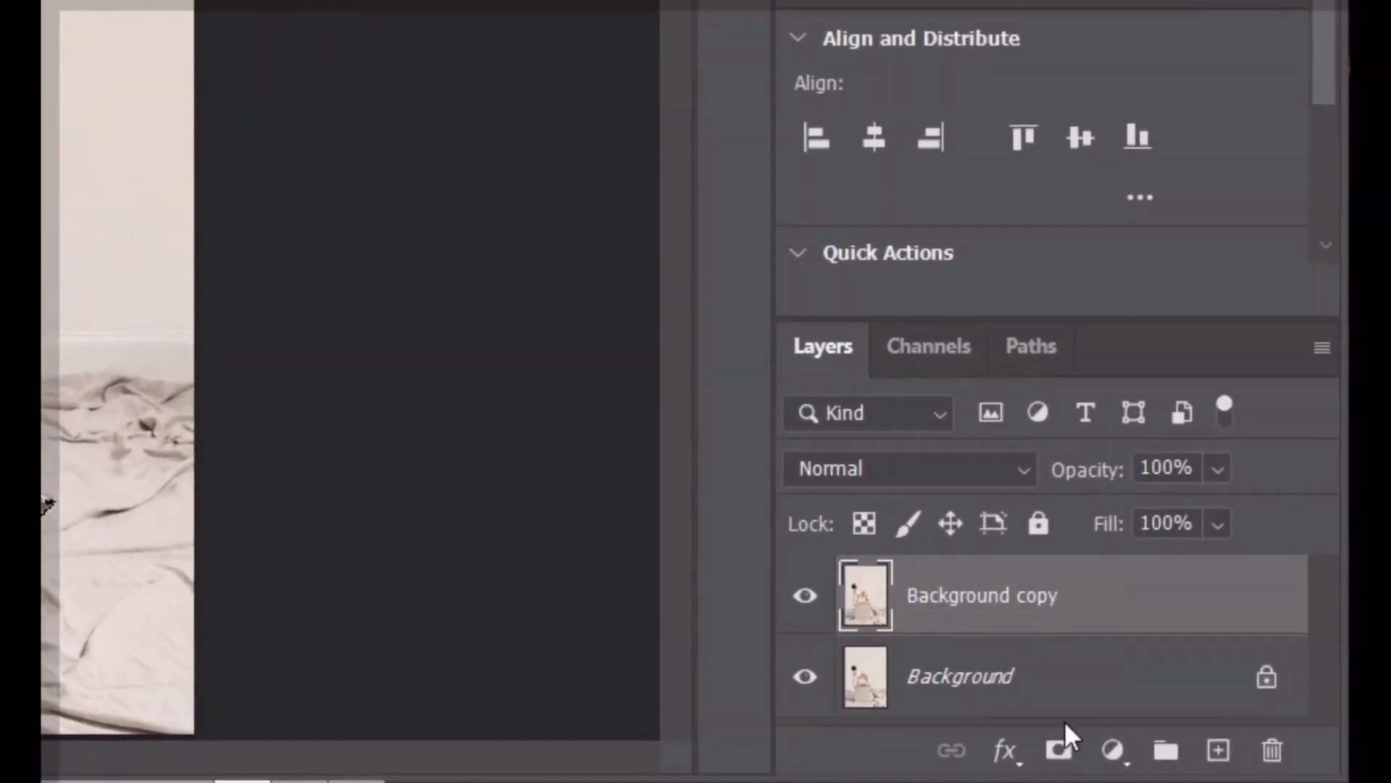
# Add a layer mask to the Background copy layer from the selection of the woman and box
pyautogui.click(1123, 758)
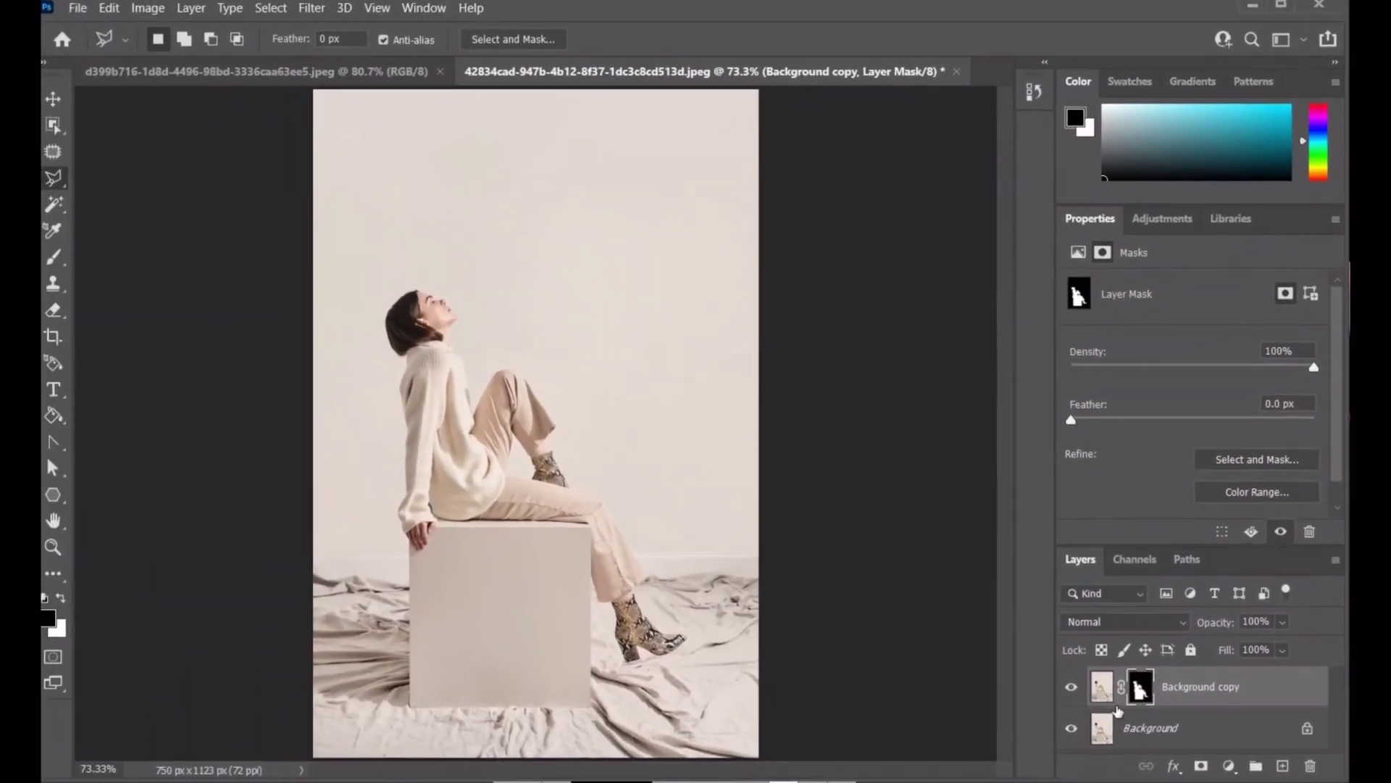
pyautogui.click(800, 597)
pyautogui.click(1080, 694)
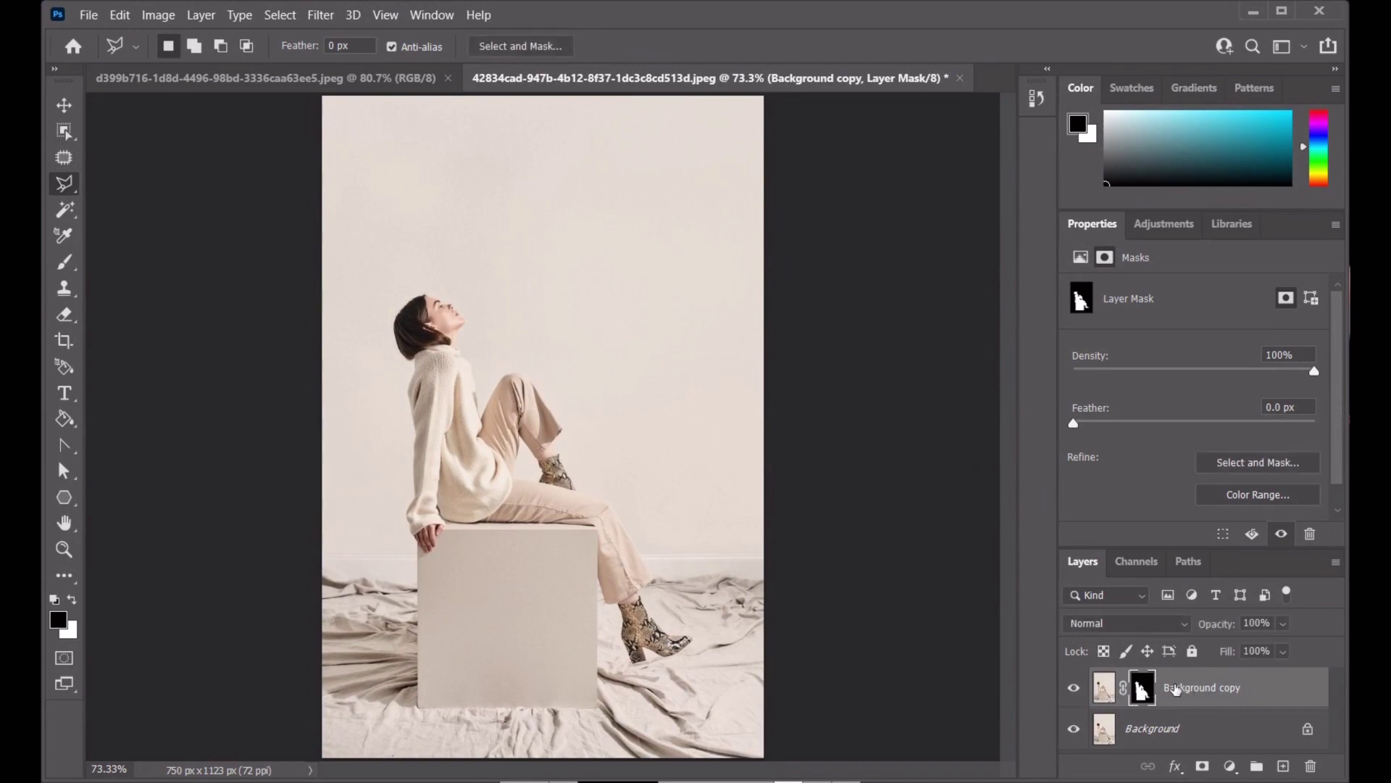
# Create a new layer directly above Background and fill it with the sampled wall colour e5dcd3 using the Paint Bucket
pyautogui.click(1213, 732)
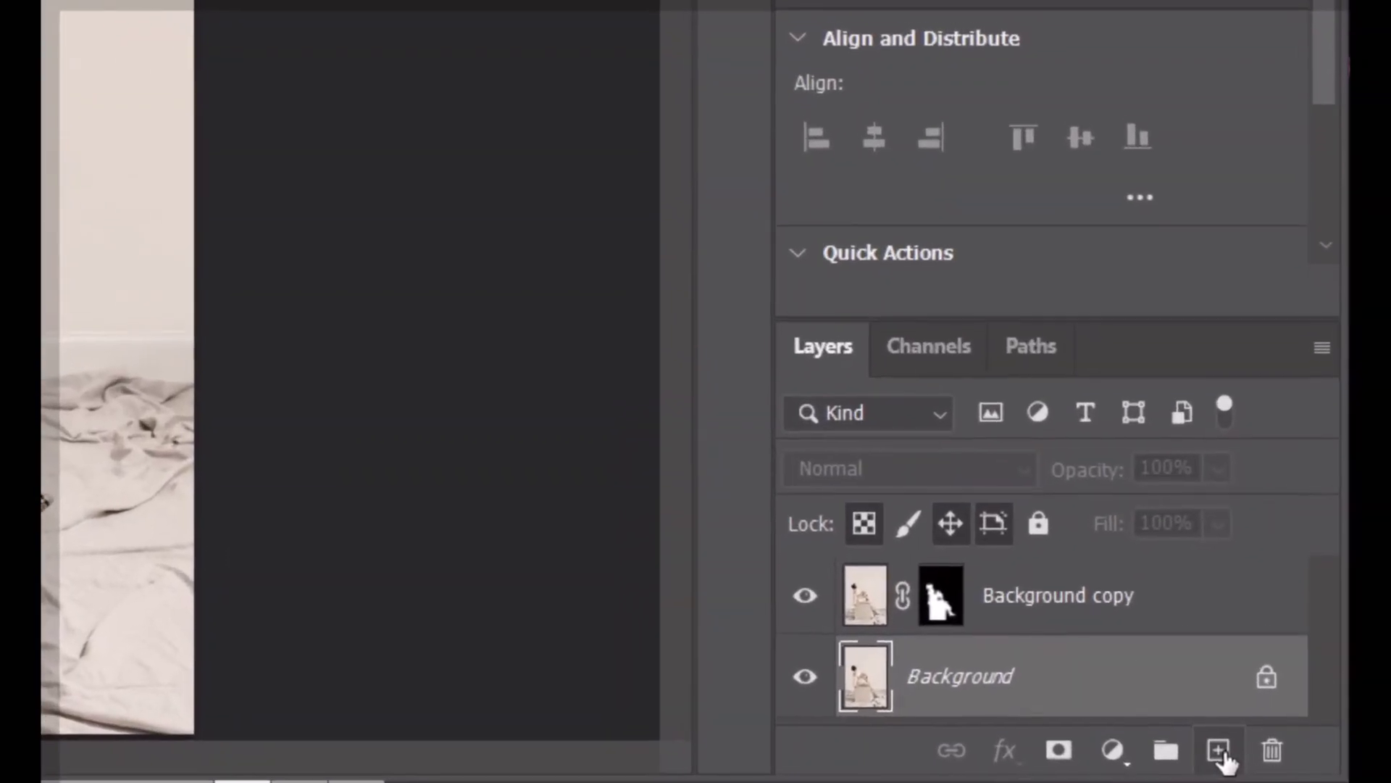
pyautogui.click(1285, 767)
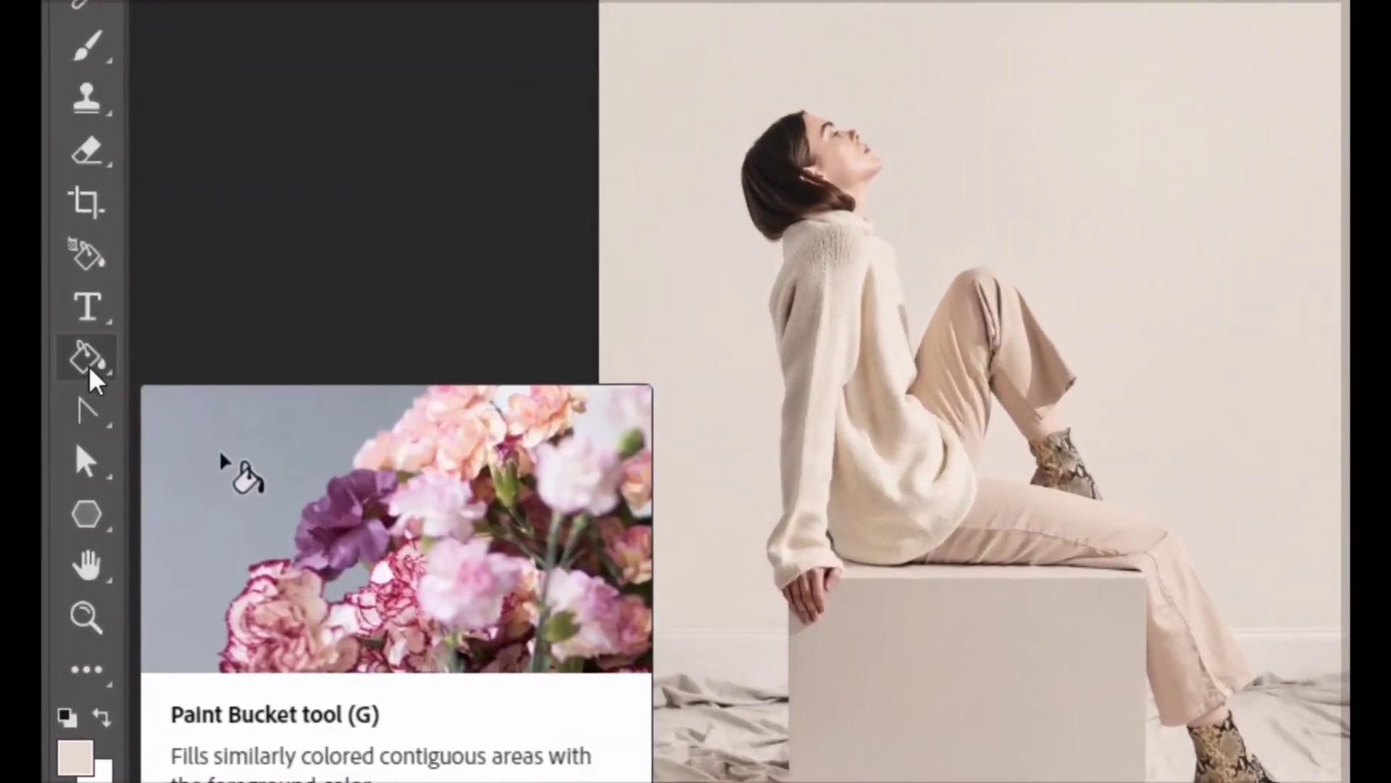
pyautogui.click(67, 424)
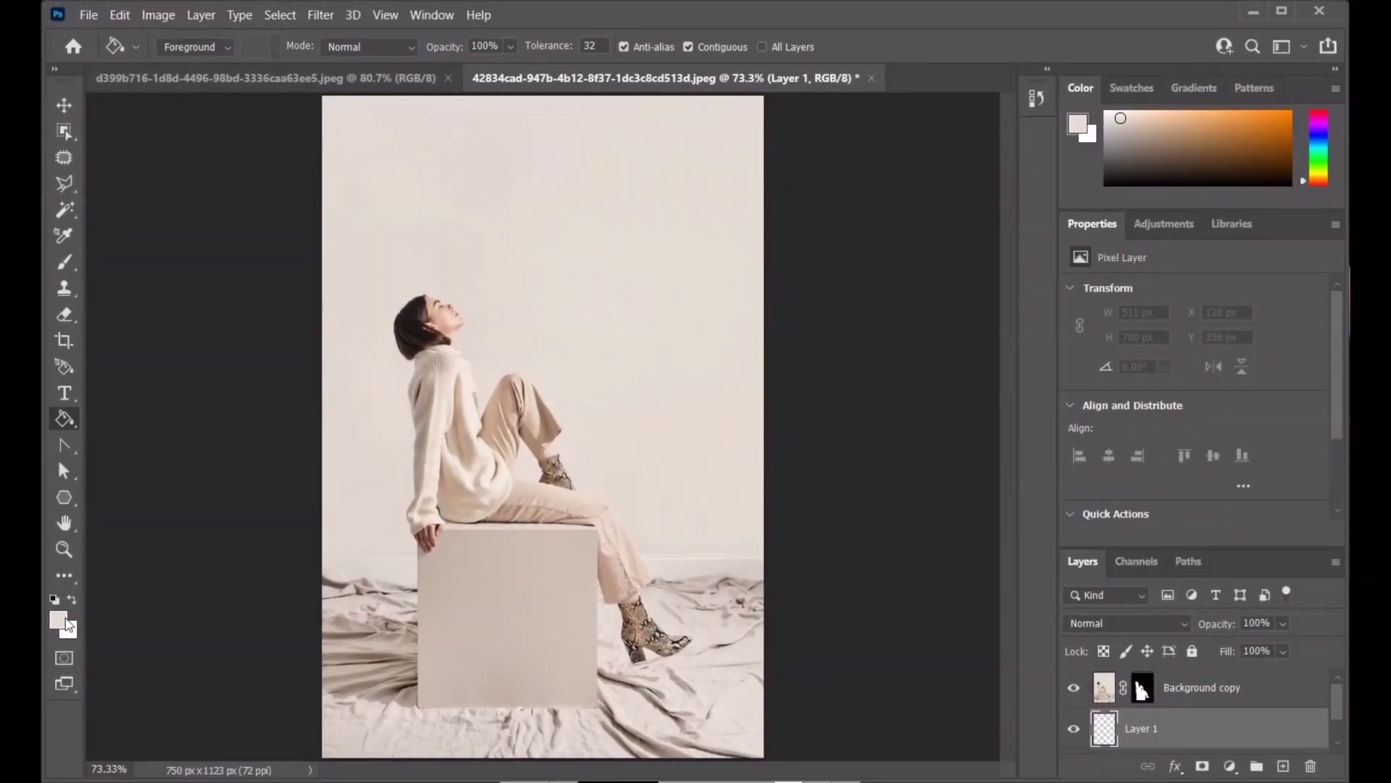
pyautogui.click(67, 625)
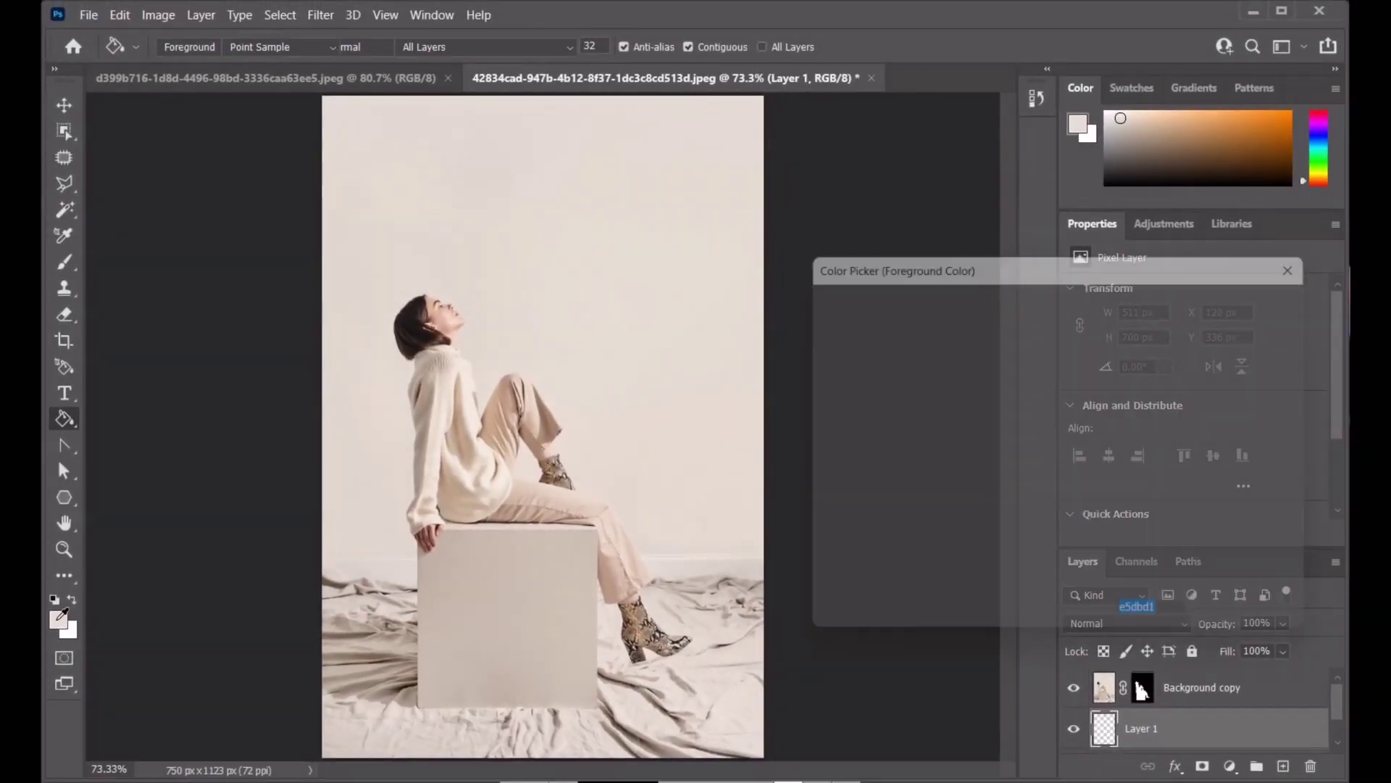
pyautogui.click(662, 323)
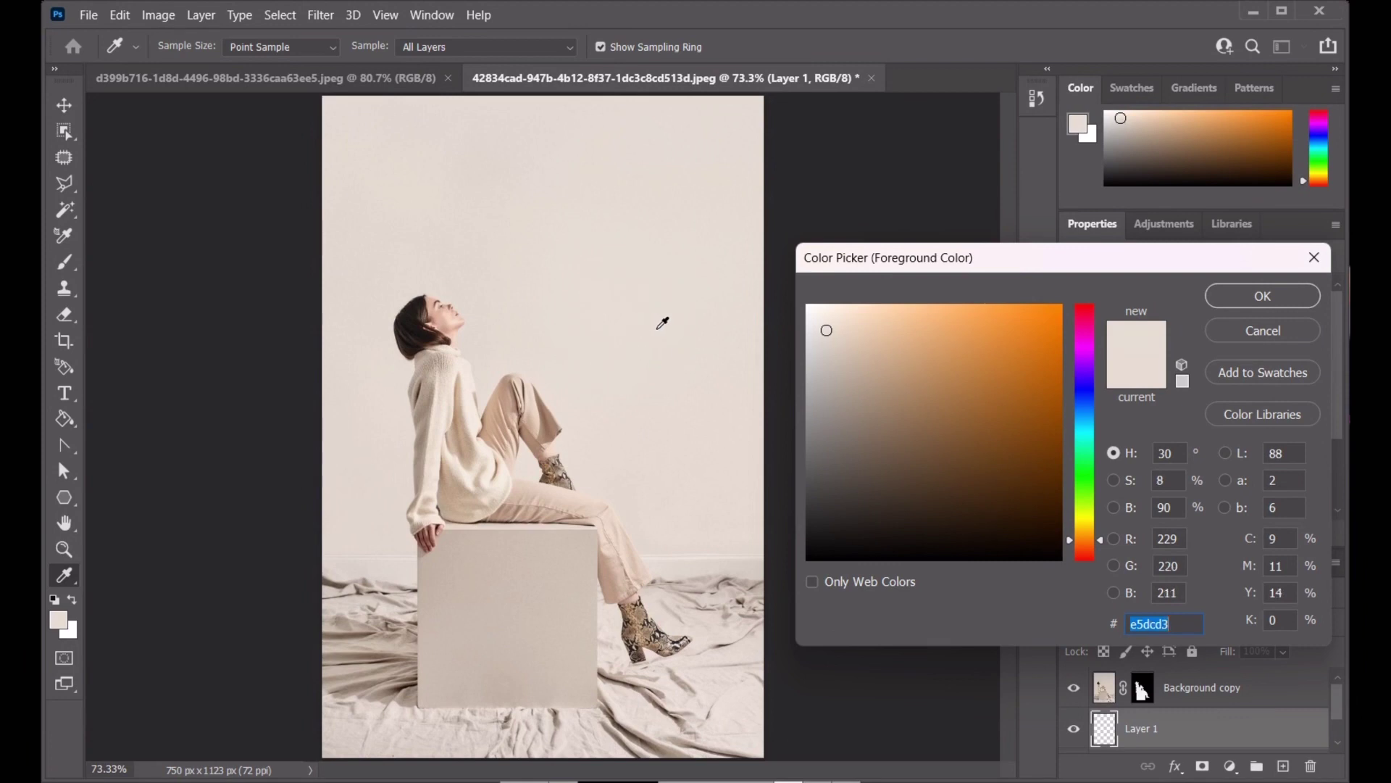
pyautogui.click(1264, 300)
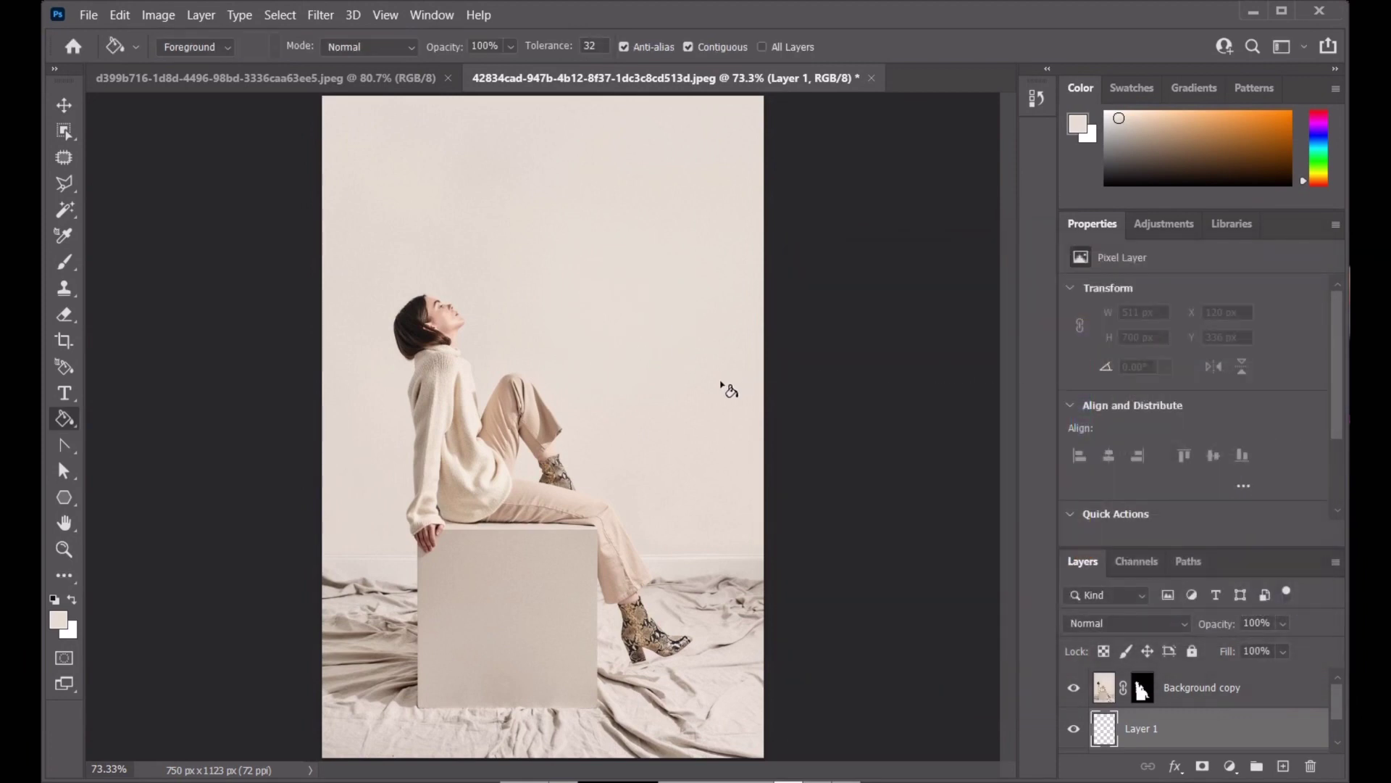
pyautogui.click(708, 389)
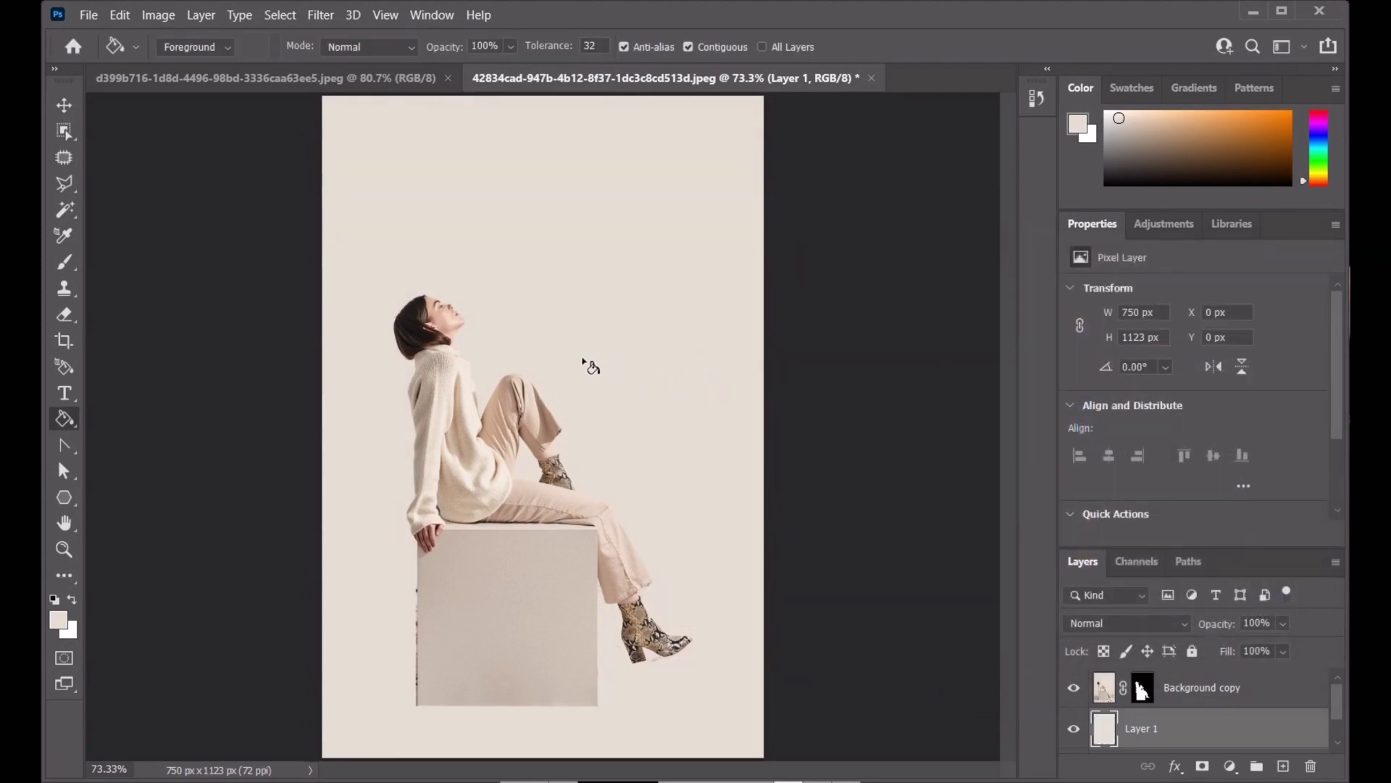
# Make the Background copy layer active and set the foreground colour to black (000000)
pyautogui.click(65, 105)
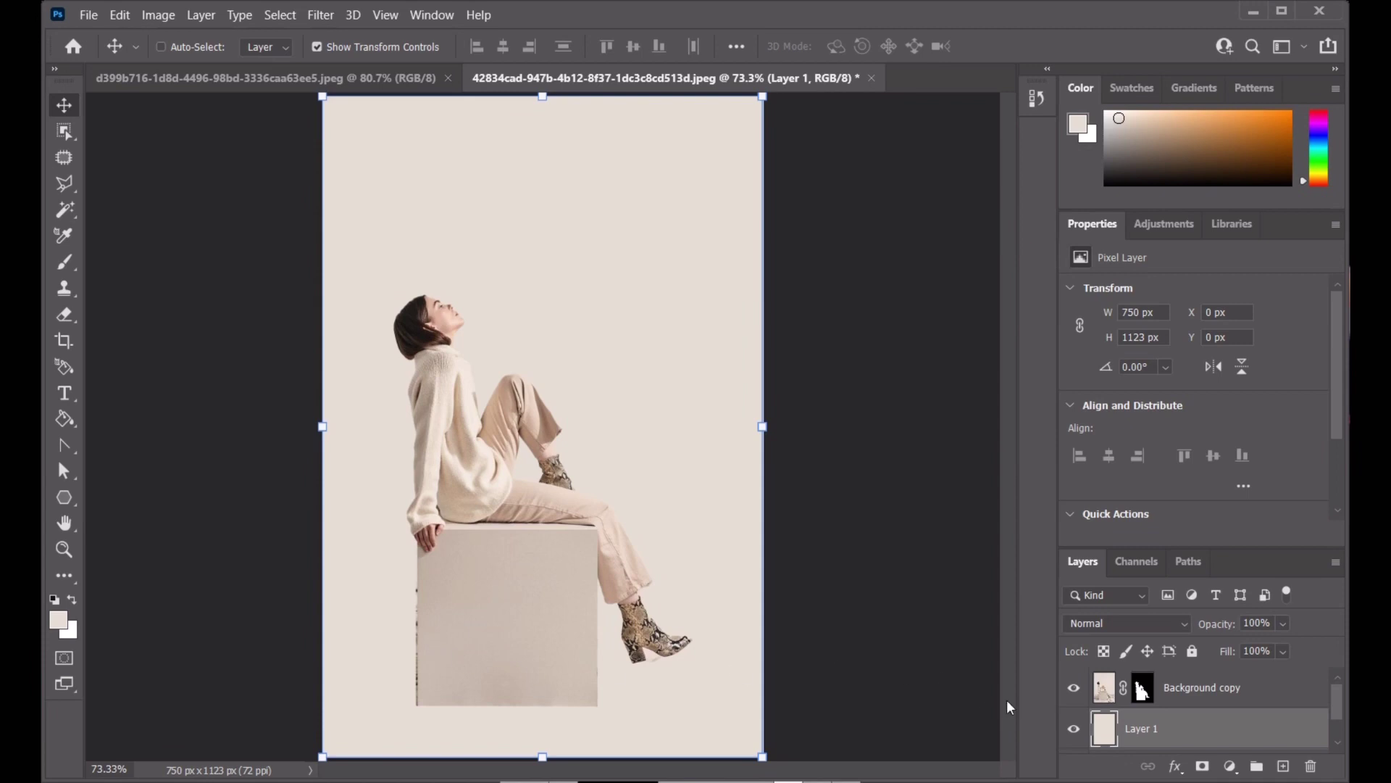
pyautogui.click(1190, 703)
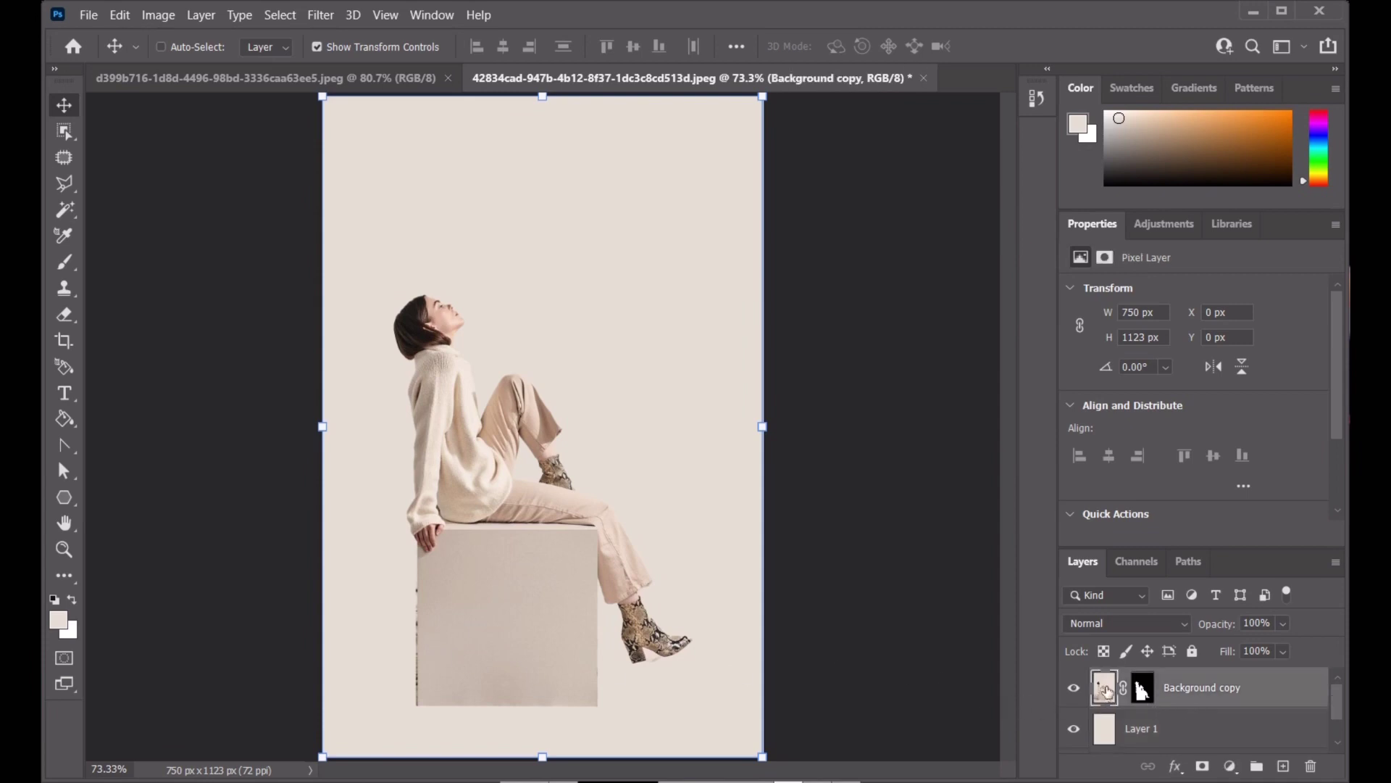
pyautogui.scroll(6, 438, 645)
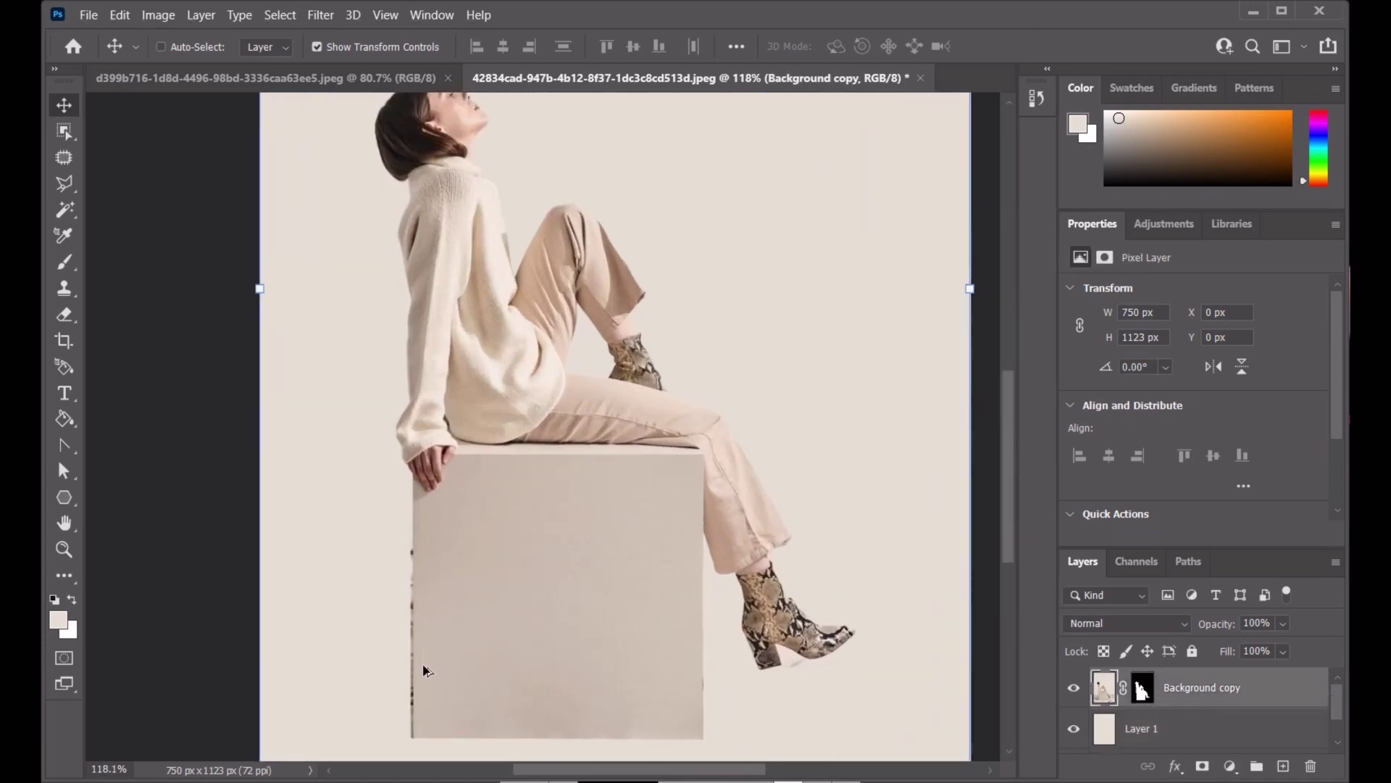
pyautogui.scroll(2, 435, 652)
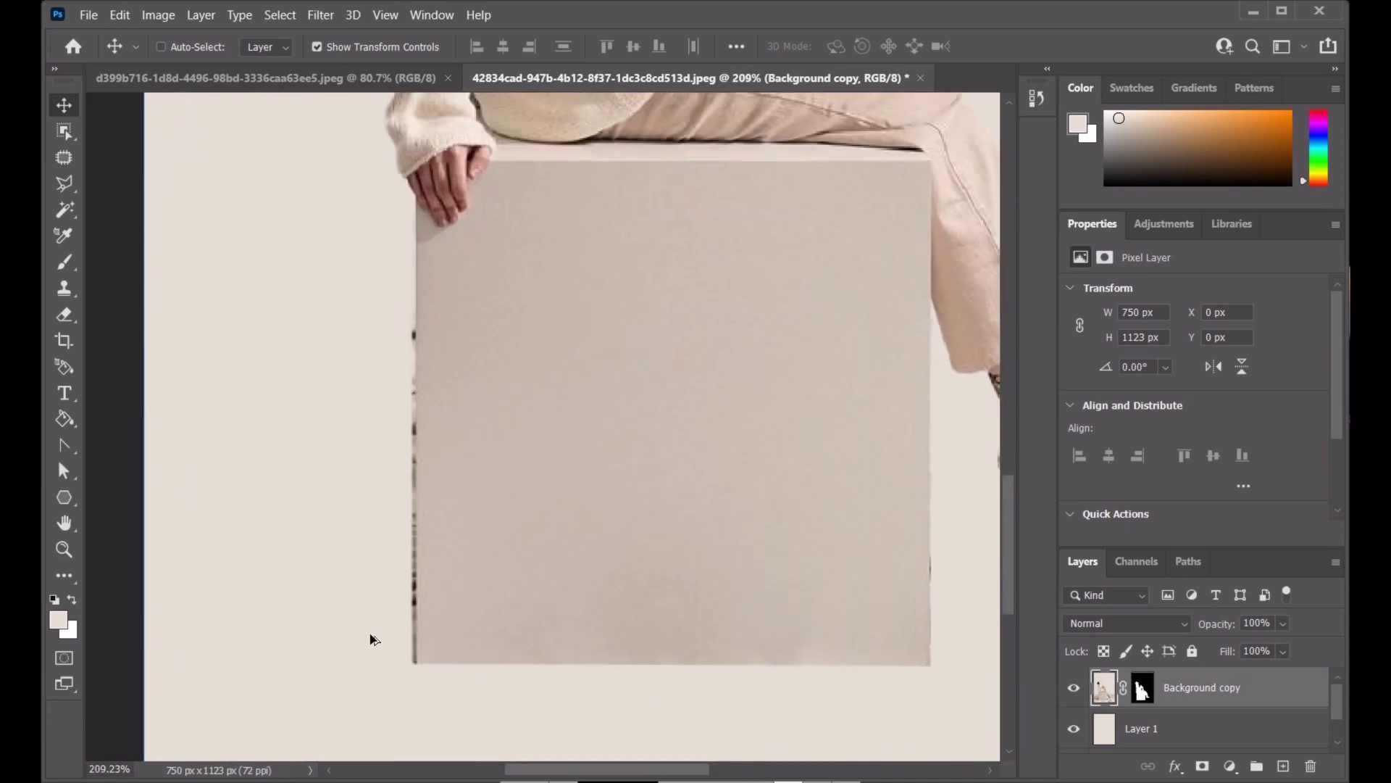
pyautogui.click(63, 185)
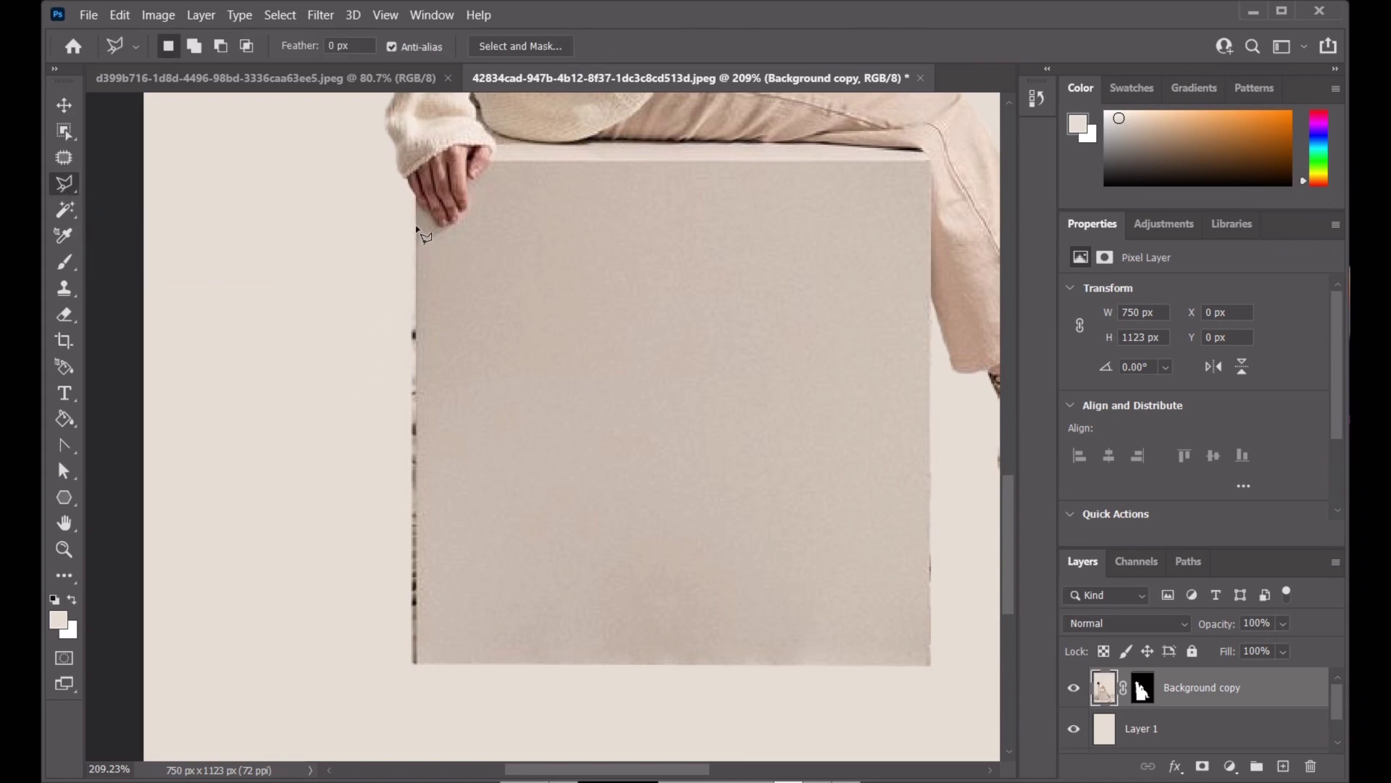
pyautogui.click(67, 626)
pyautogui.click(808, 558)
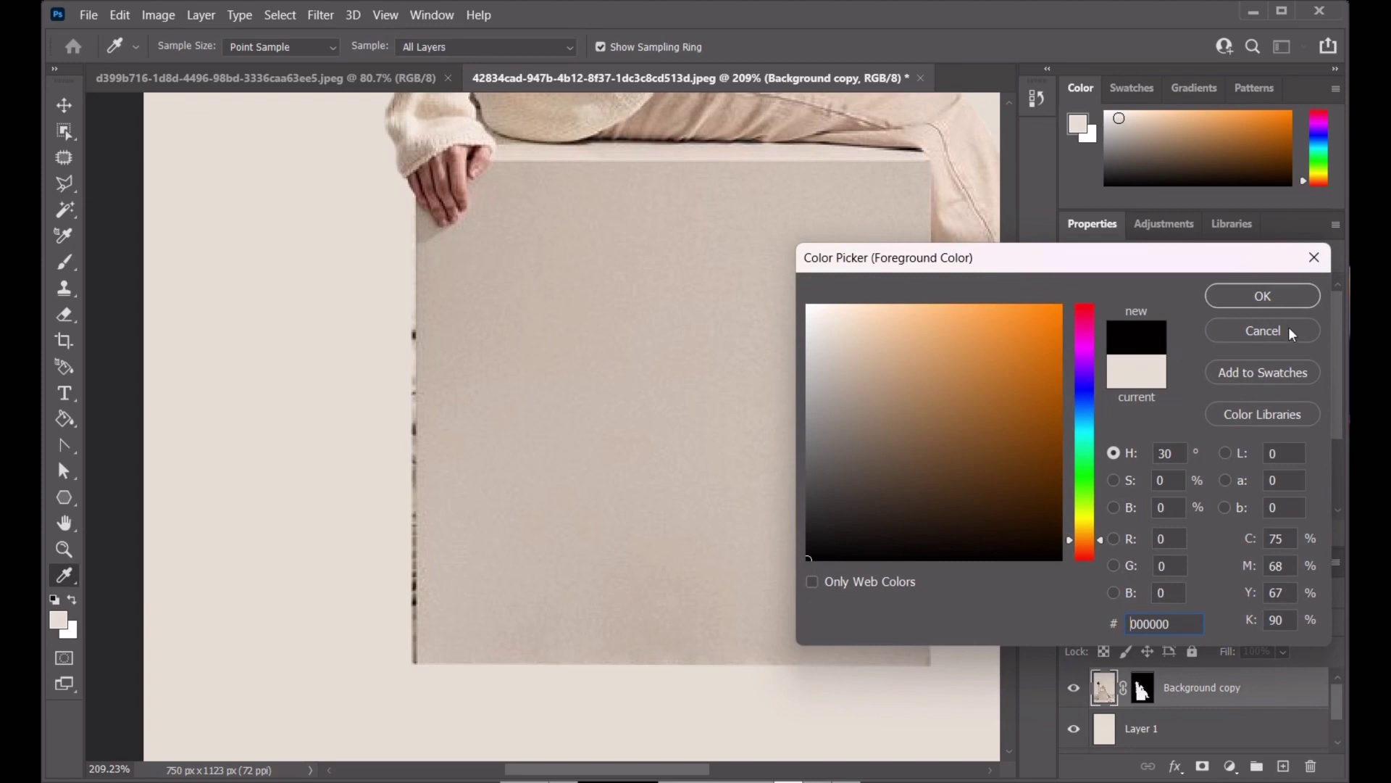
pyautogui.click(1269, 301)
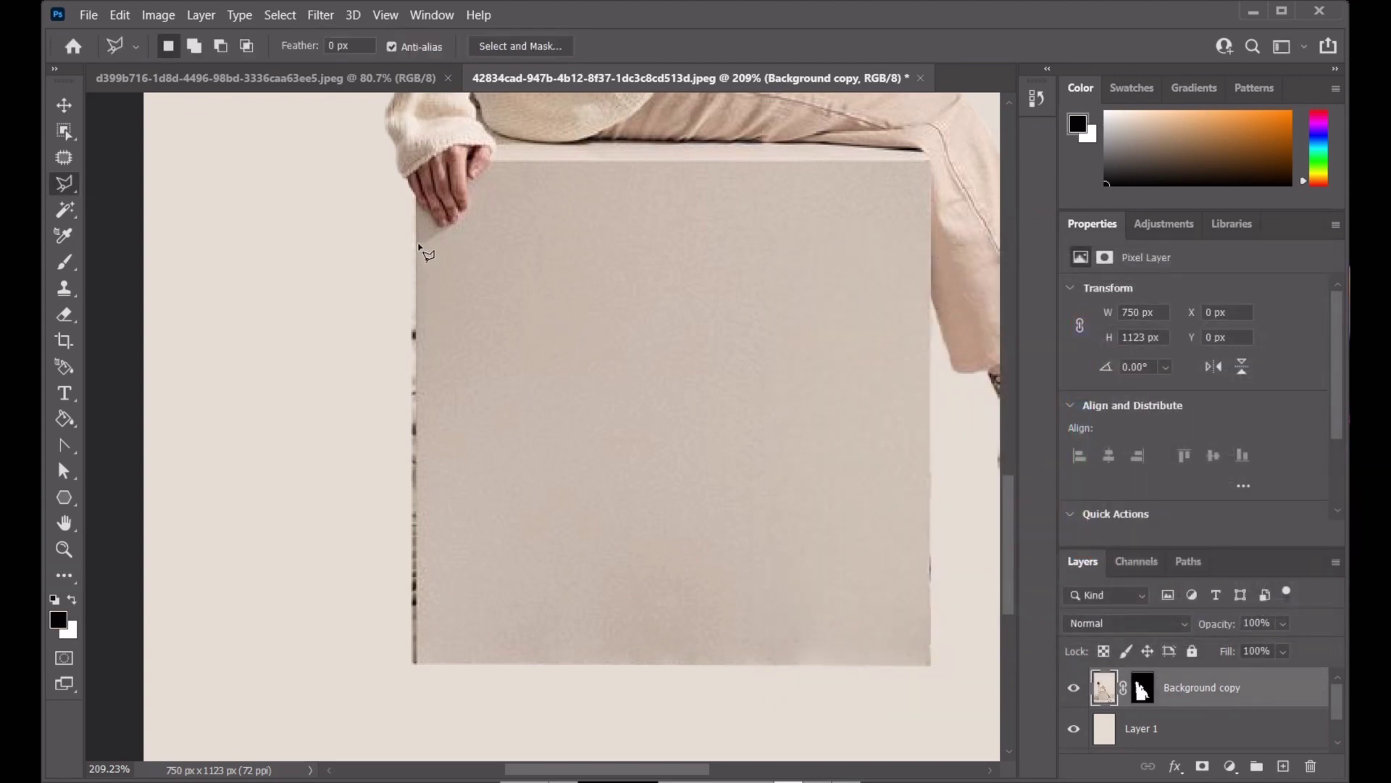
# Target the Background copy layer's mask and outline the dark fringe along the box's left edge with the Polygonal Lasso
pyautogui.click(1143, 692)
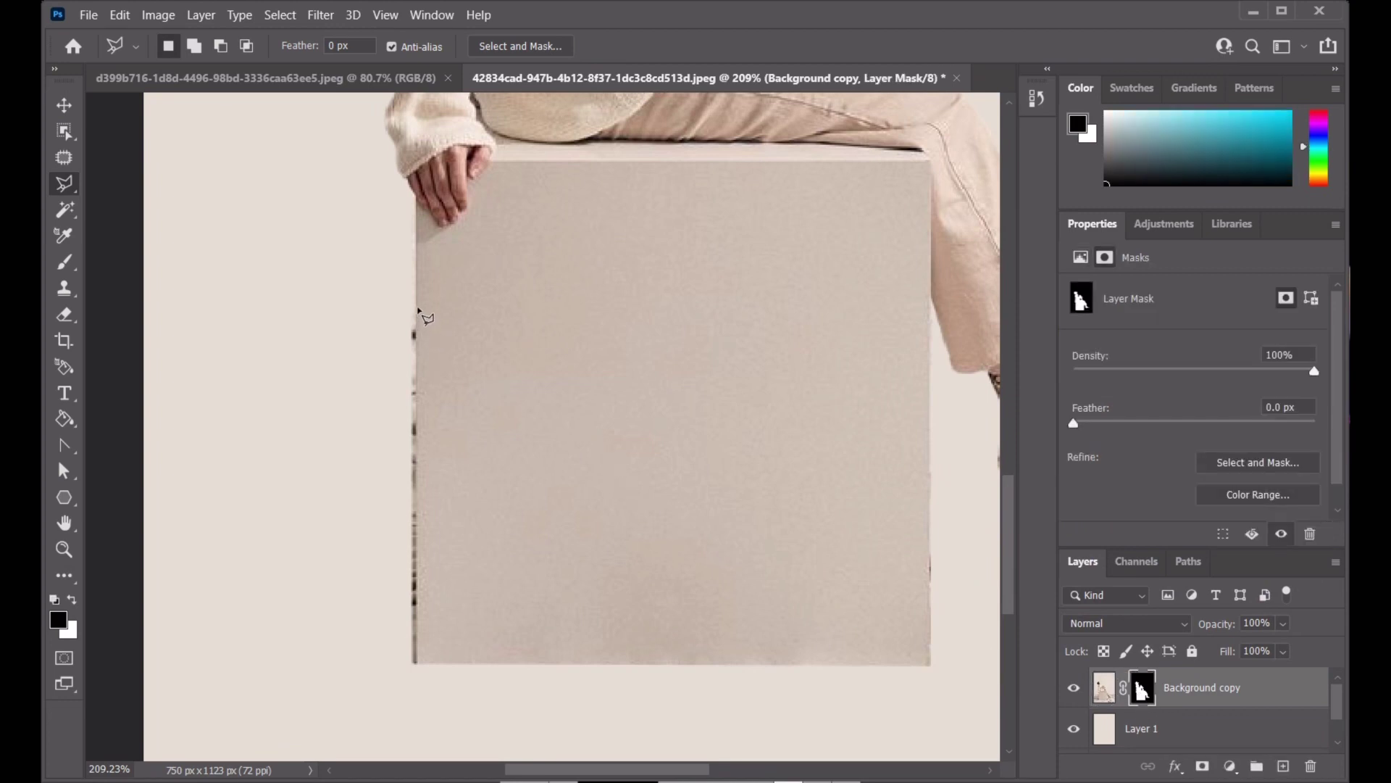
pyautogui.click(417, 309)
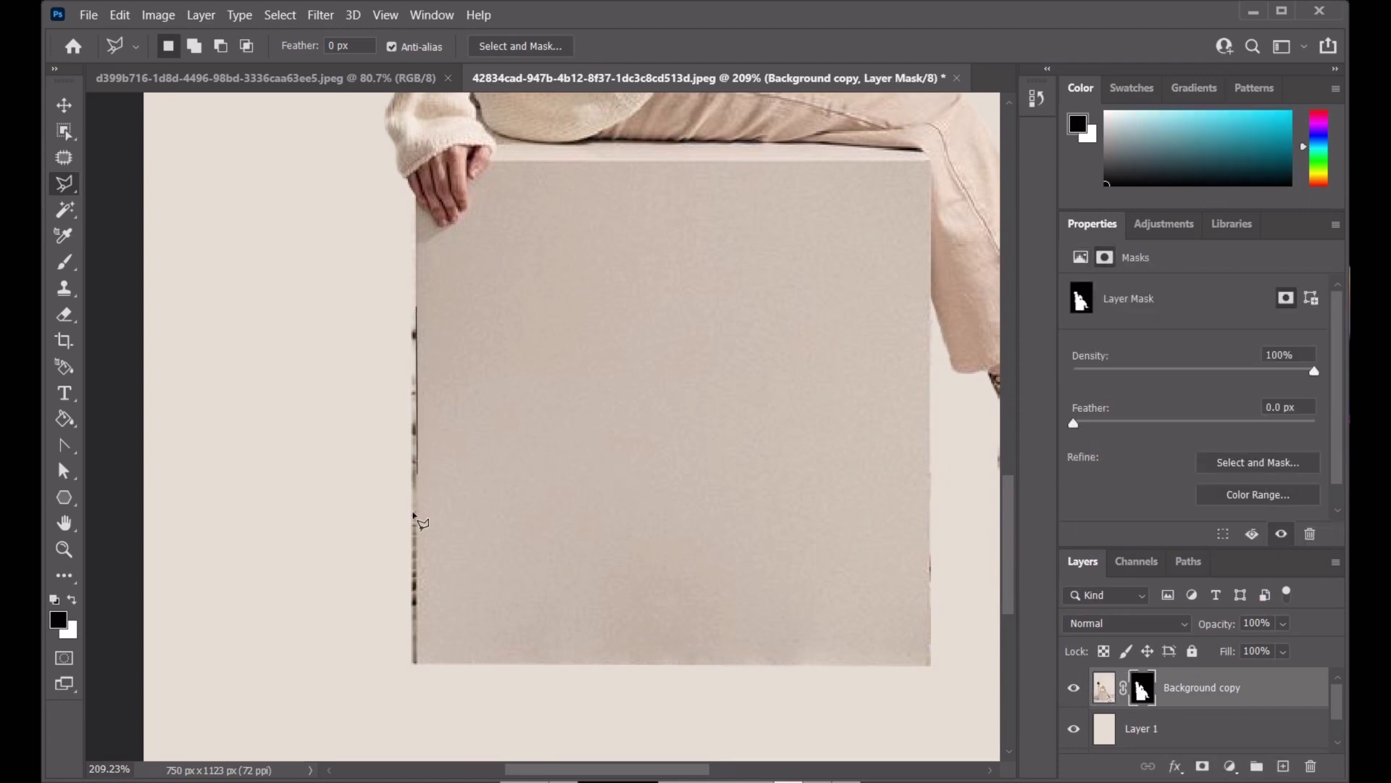
pyautogui.click(417, 672)
pyautogui.click(393, 669)
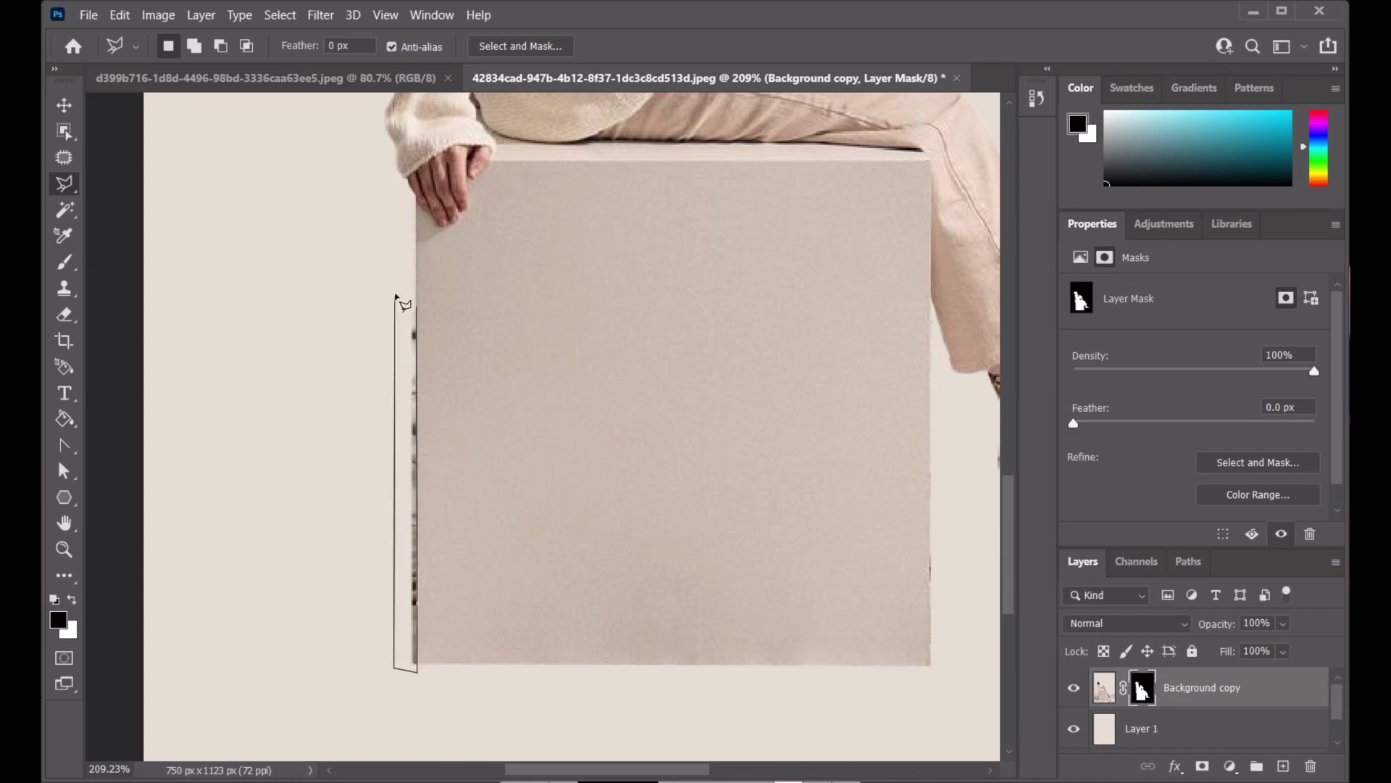
pyautogui.click(401, 270)
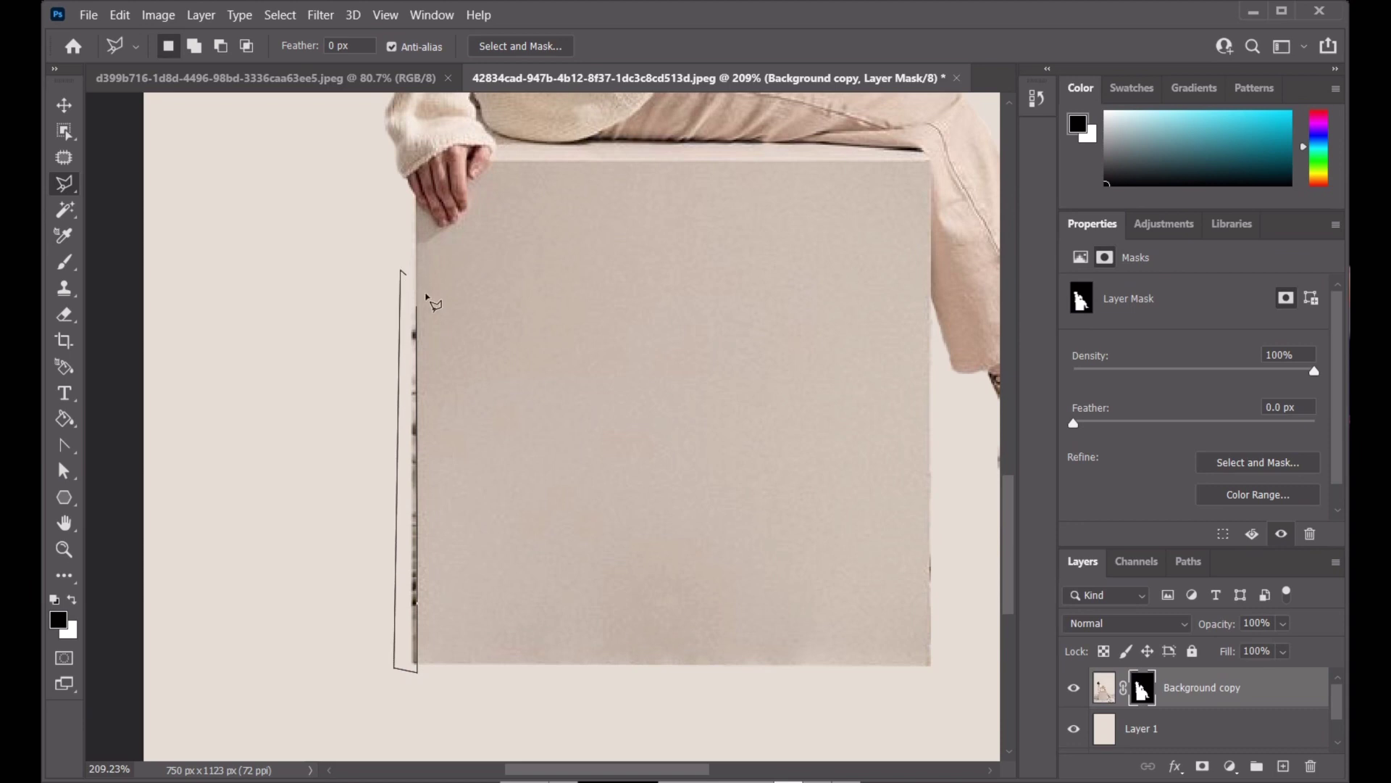
pyautogui.click(418, 313)
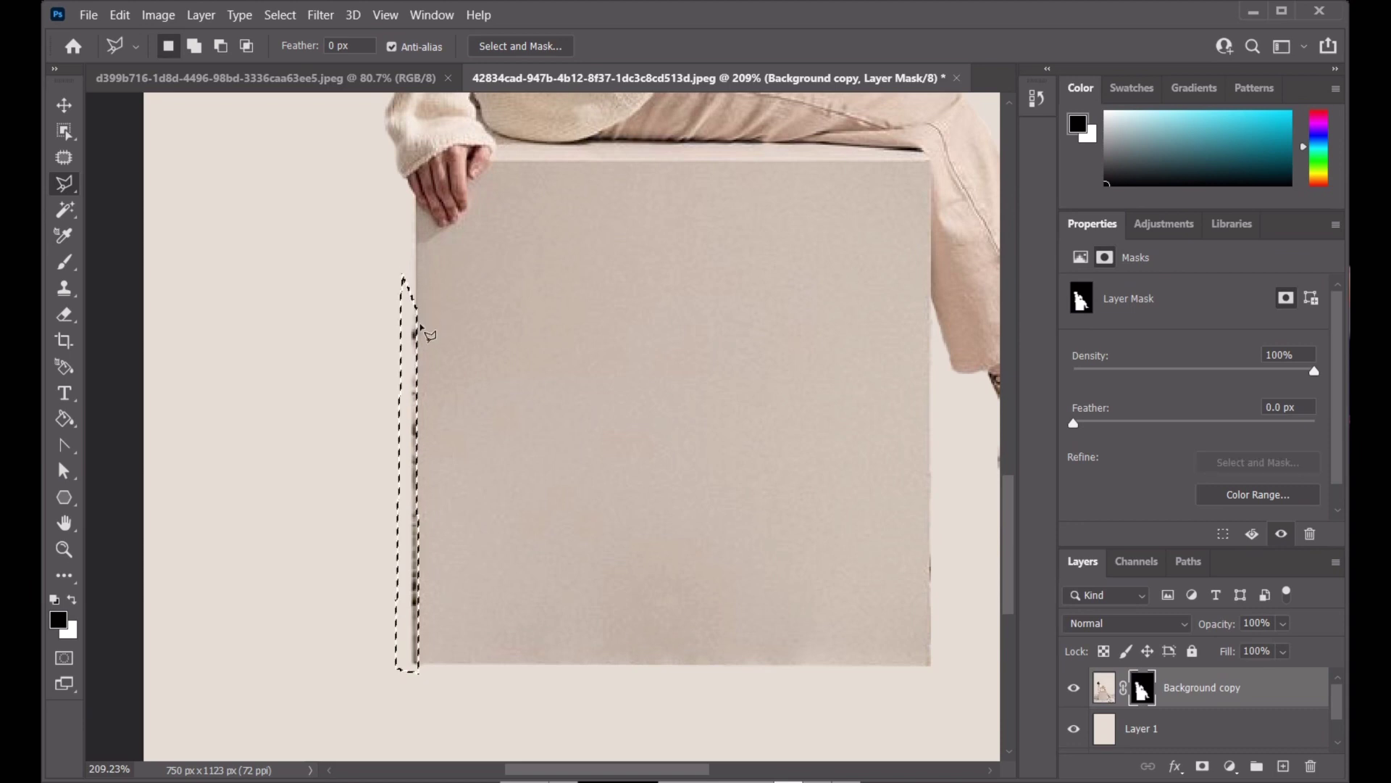
# Brush black on the mask inside the selected strip to hide the fringe beside the box, and deselect
pyautogui.click(67, 269)
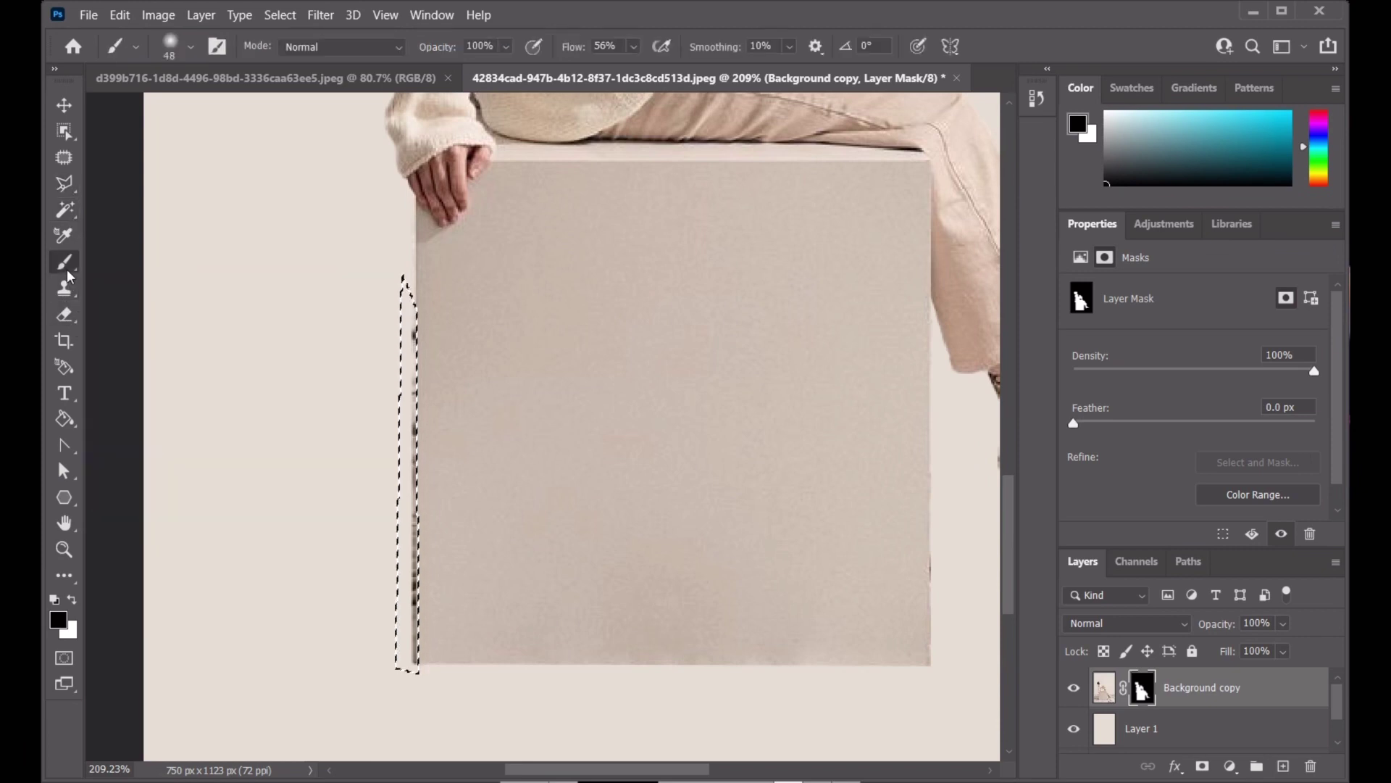
pyautogui.moveTo(394, 316)
pyautogui.mouseDown()
pyautogui.moveTo(398, 367)
pyautogui.moveTo(435, 348)
pyautogui.moveTo(394, 746)
pyautogui.moveTo(414, 476)
pyautogui.moveTo(435, 487)
pyautogui.moveTo(428, 721)
pyautogui.moveTo(428, 618)
pyautogui.moveTo(395, 586)
pyautogui.mouseUp()
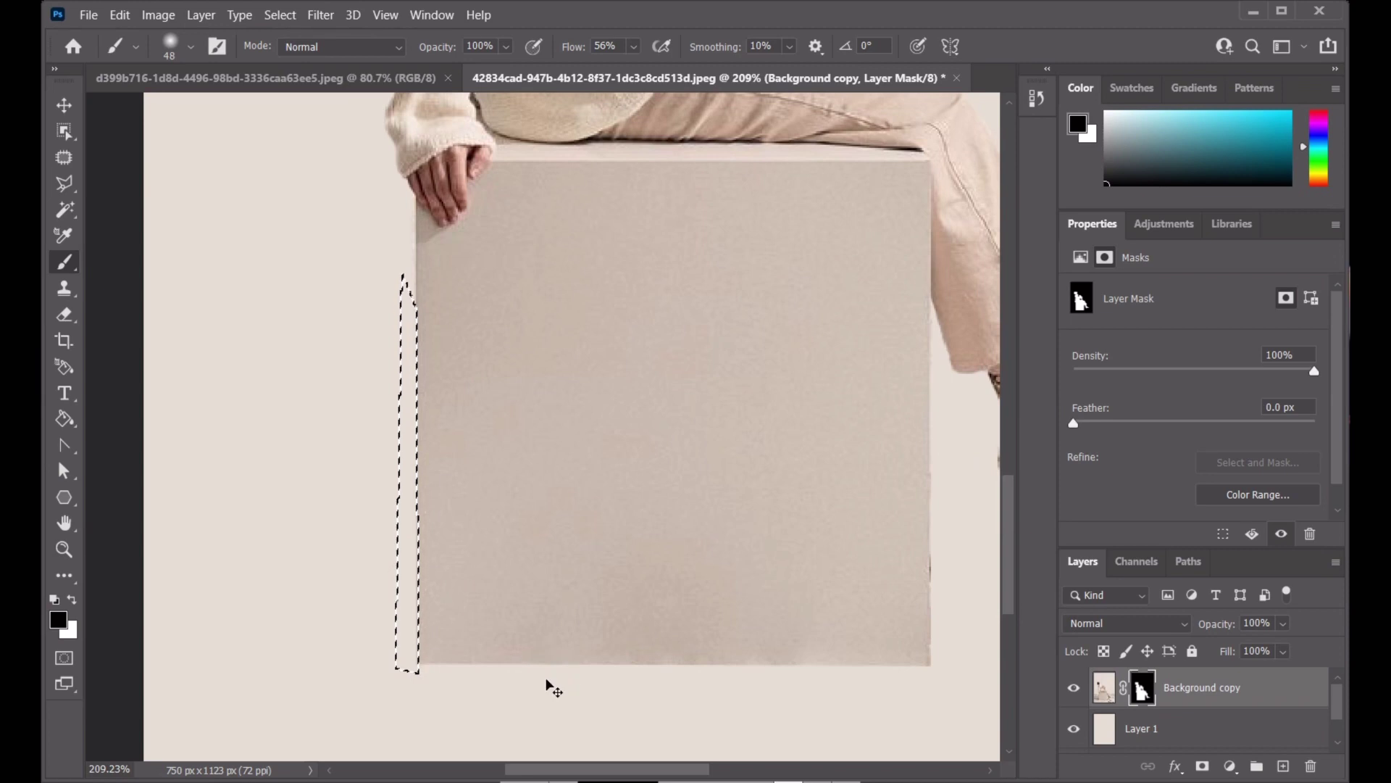
pyautogui.hotkey('ctrl', 'd')
pyautogui.scroll(-2, 689, 530)
pyautogui.scroll(-2, 689, 531)
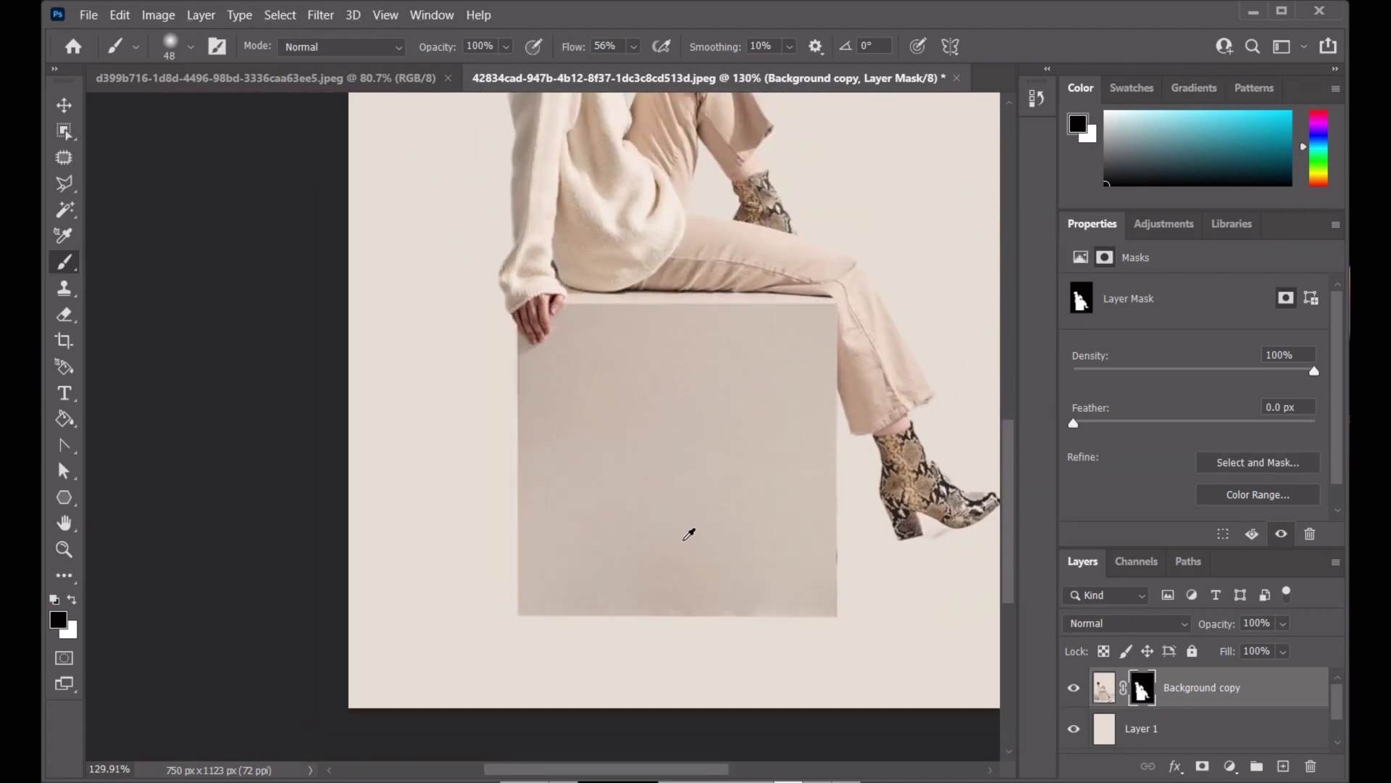
pyautogui.scroll(-2, 824, 466)
pyautogui.scroll(-1, 895, 431)
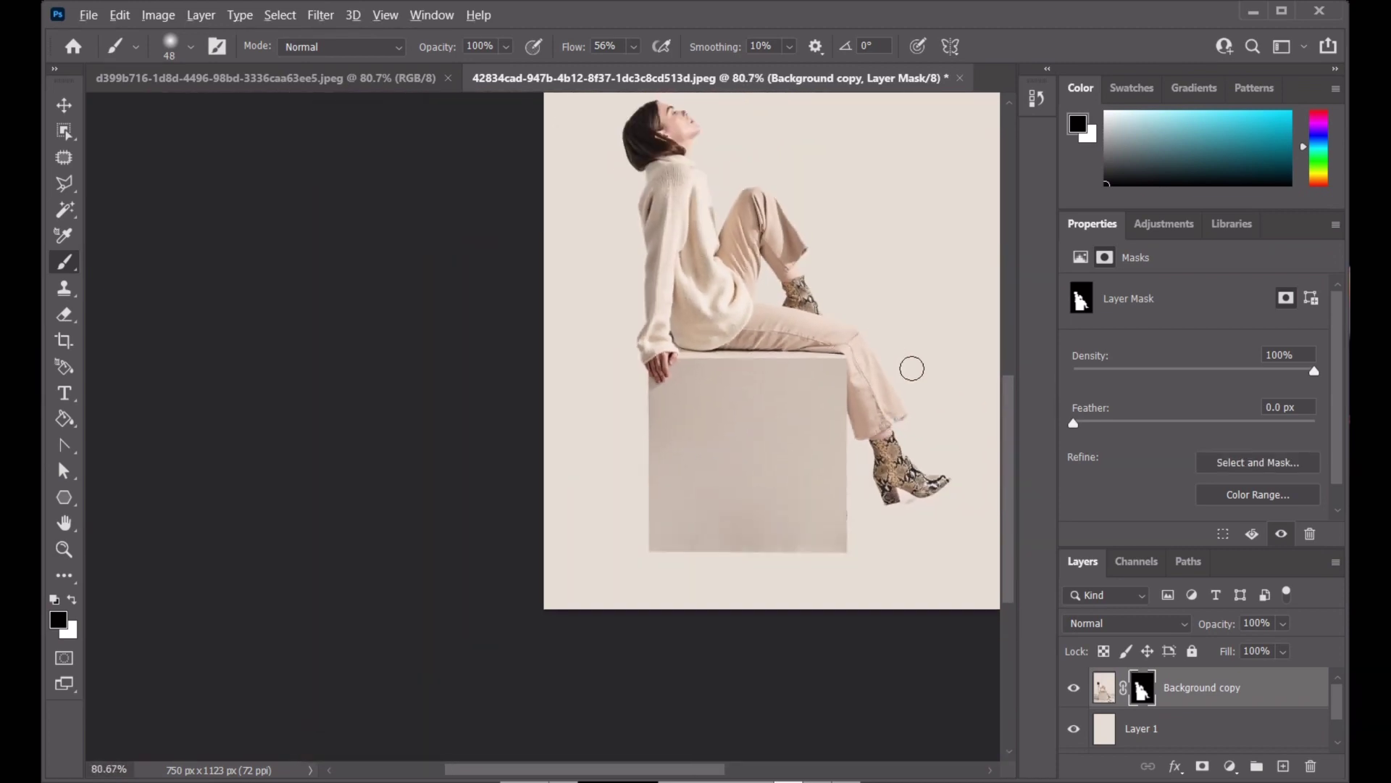
pyautogui.scroll(-1, 910, 367)
pyautogui.scroll(-1, 440, 460)
# Move the cut-out woman and box down and slightly right so the box meets the canvas's bottom edge
pyautogui.press('v')
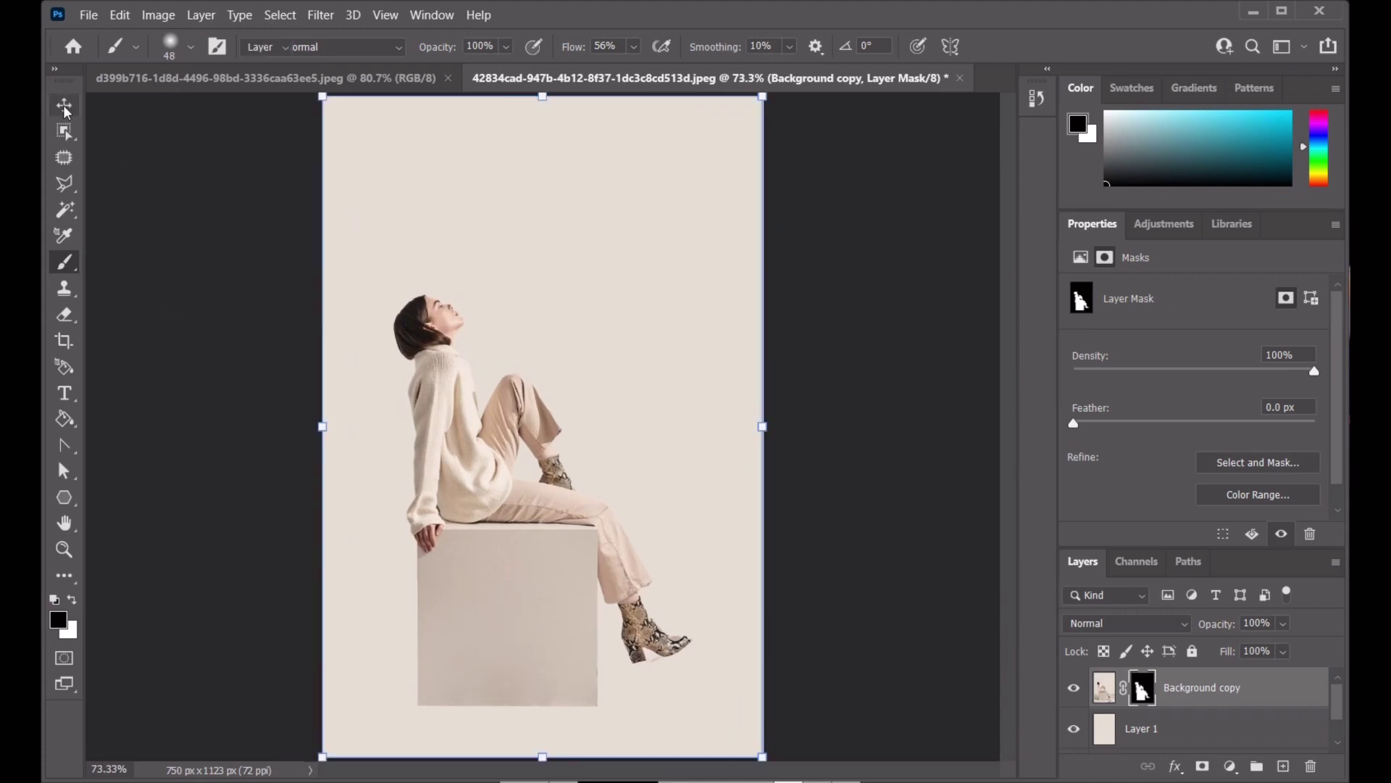
pyautogui.scroll(1, 451, 642)
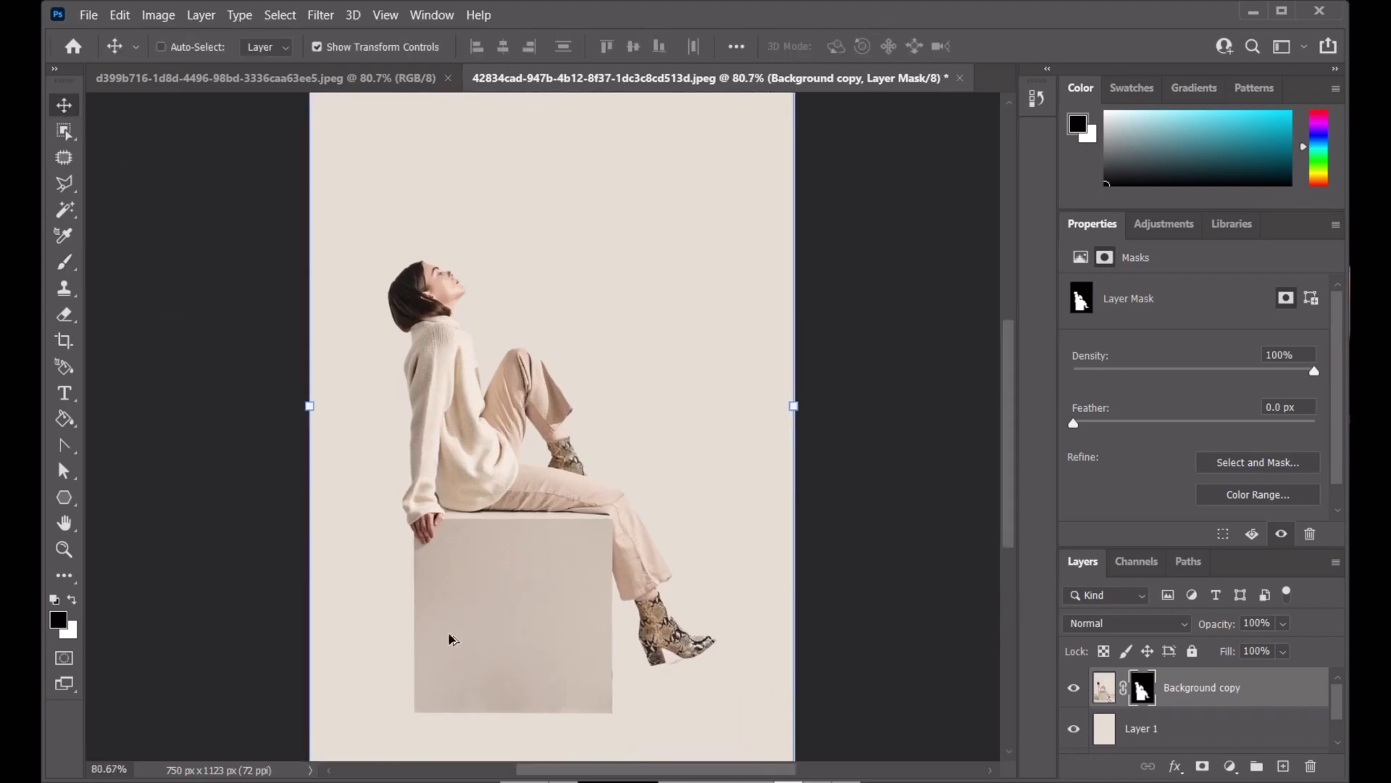
pyautogui.moveTo(477, 563); pyautogui.dragTo(521, 633)
pyautogui.scroll(-1, 523, 623)
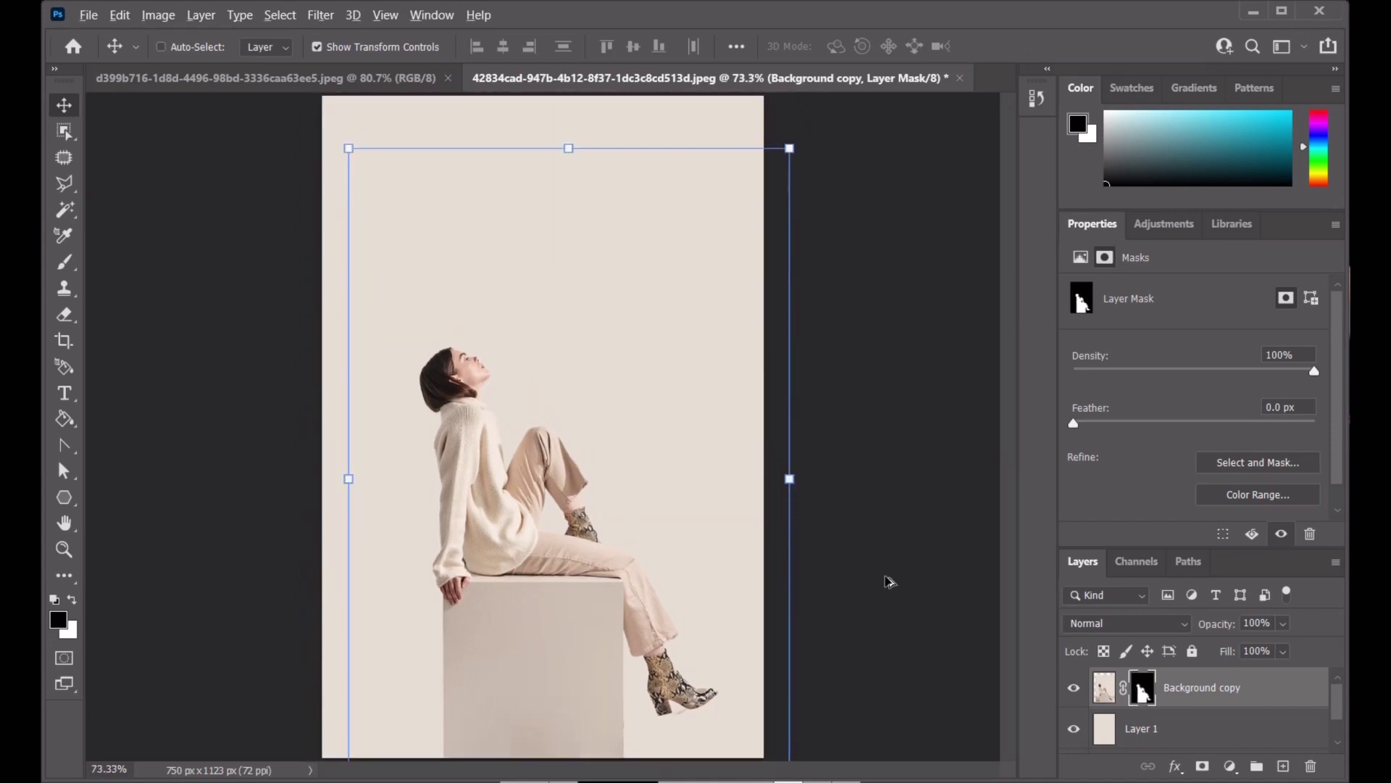
# Add a Drop Shadow layer style to the Background copy layer with the cut-out woman and box
pyautogui.scroll(2, 843, 610)
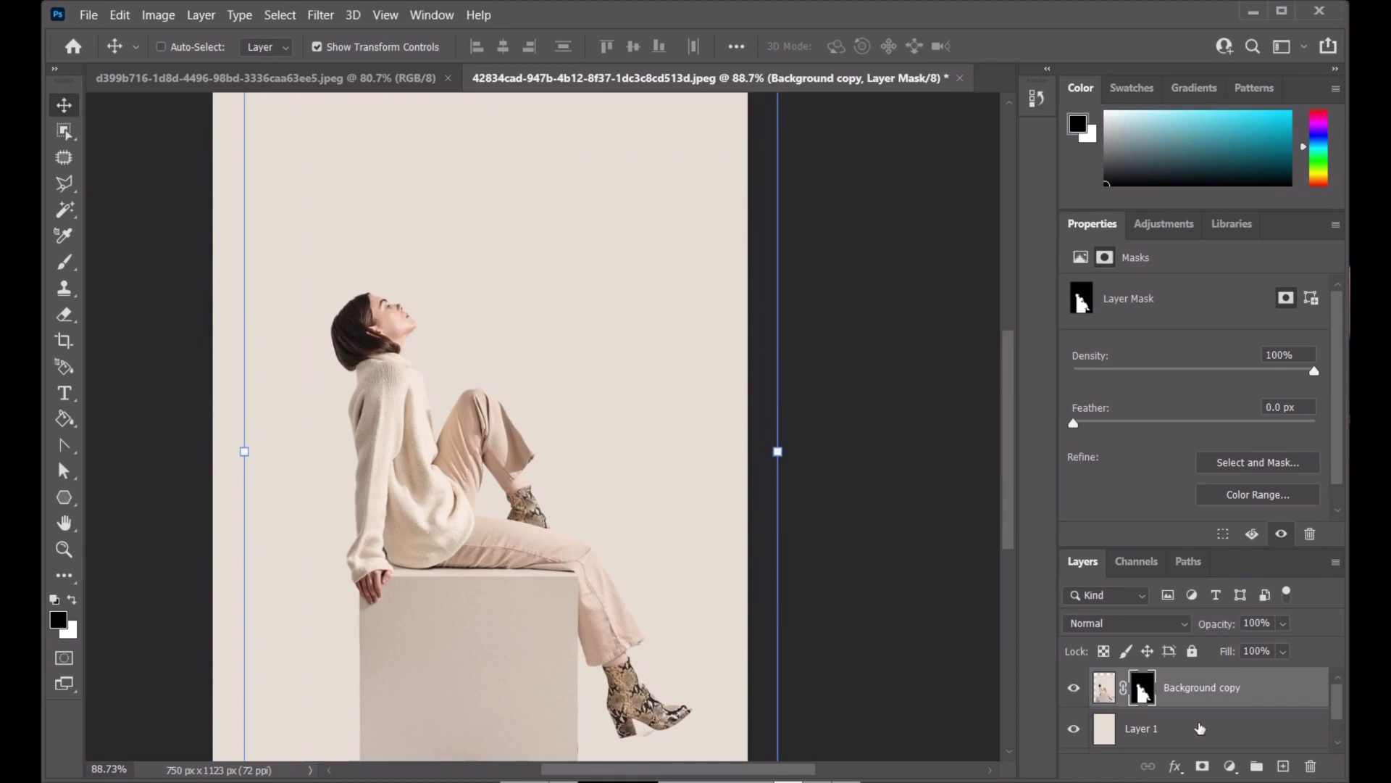
pyautogui.click(1178, 767)
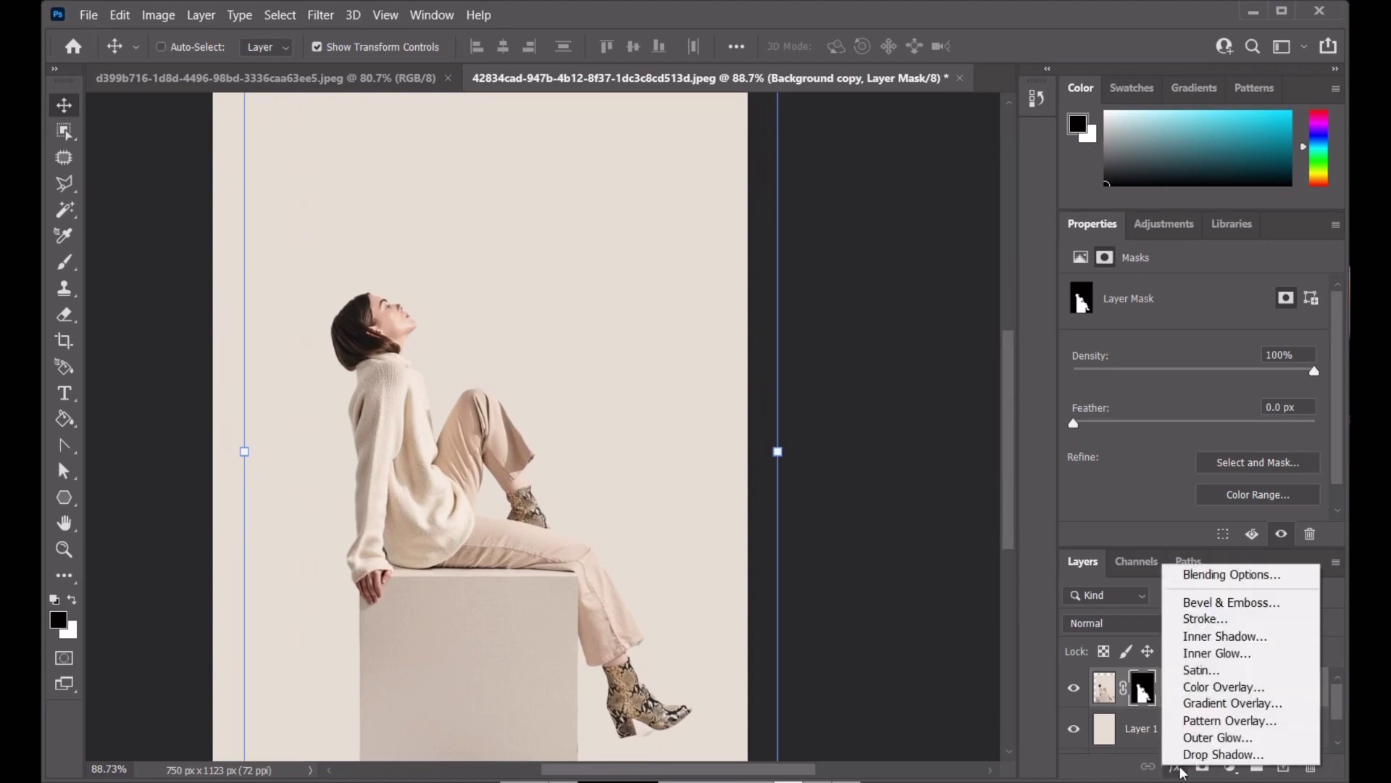
pyautogui.click(1207, 577)
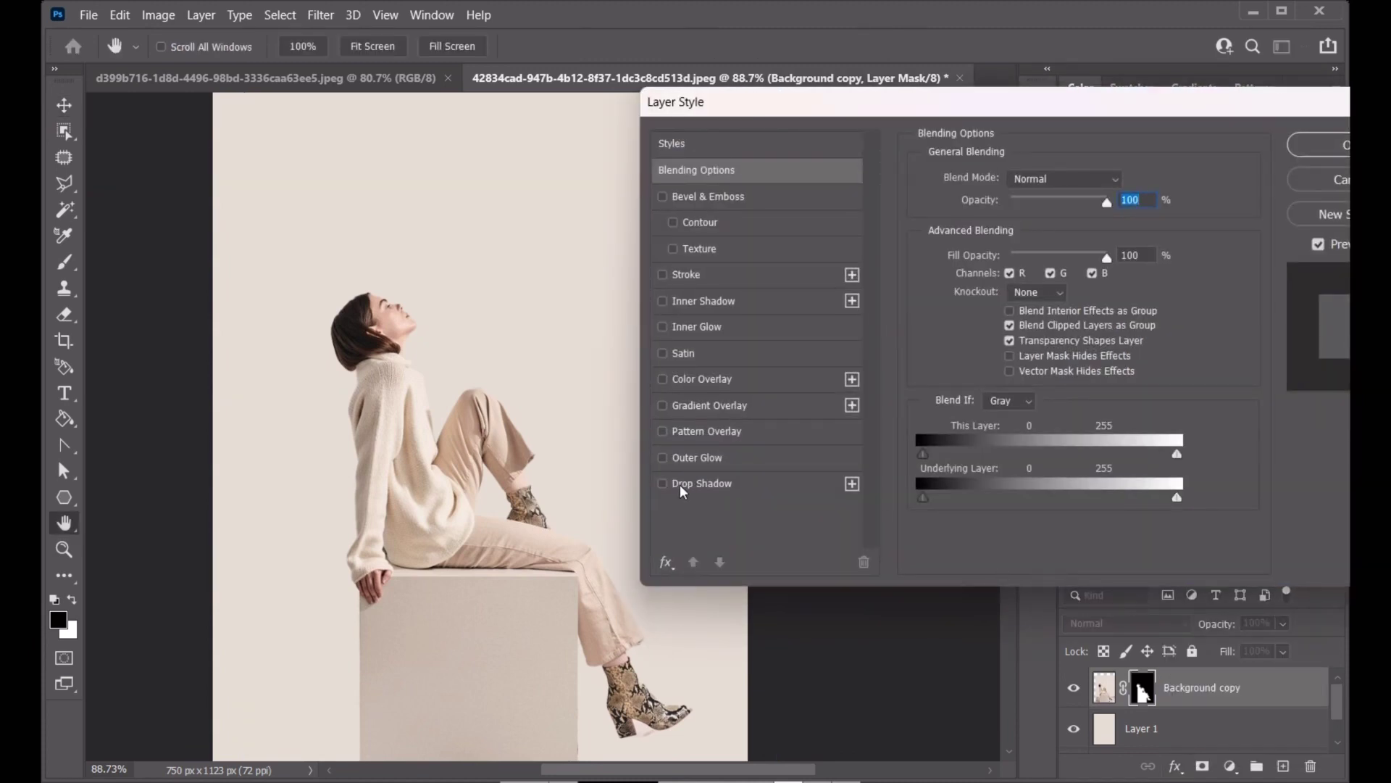
pyautogui.click(706, 484)
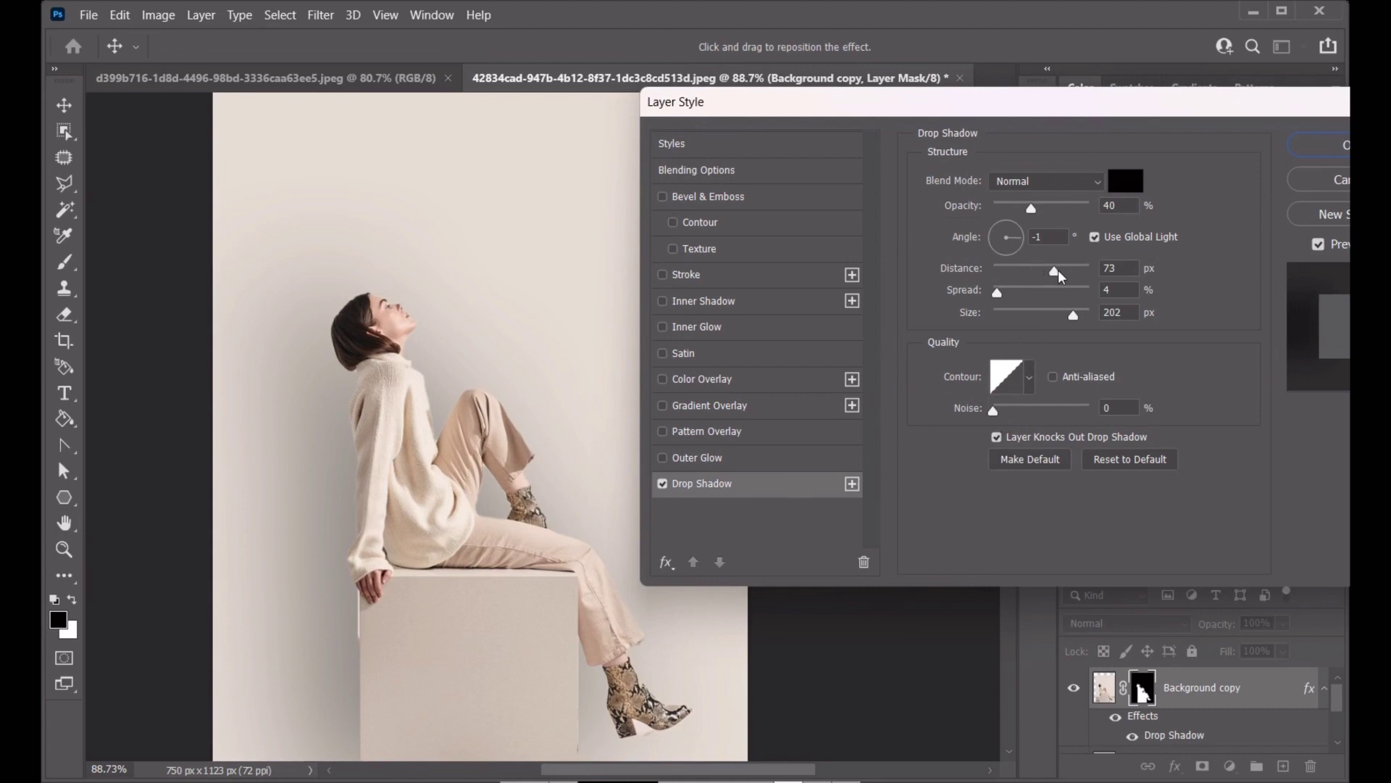
# Set the drop shadow's distance to 49 px, spread to 16 % and size to 169 px
pyautogui.moveTo(1058, 270); pyautogui.dragTo(1072, 330)
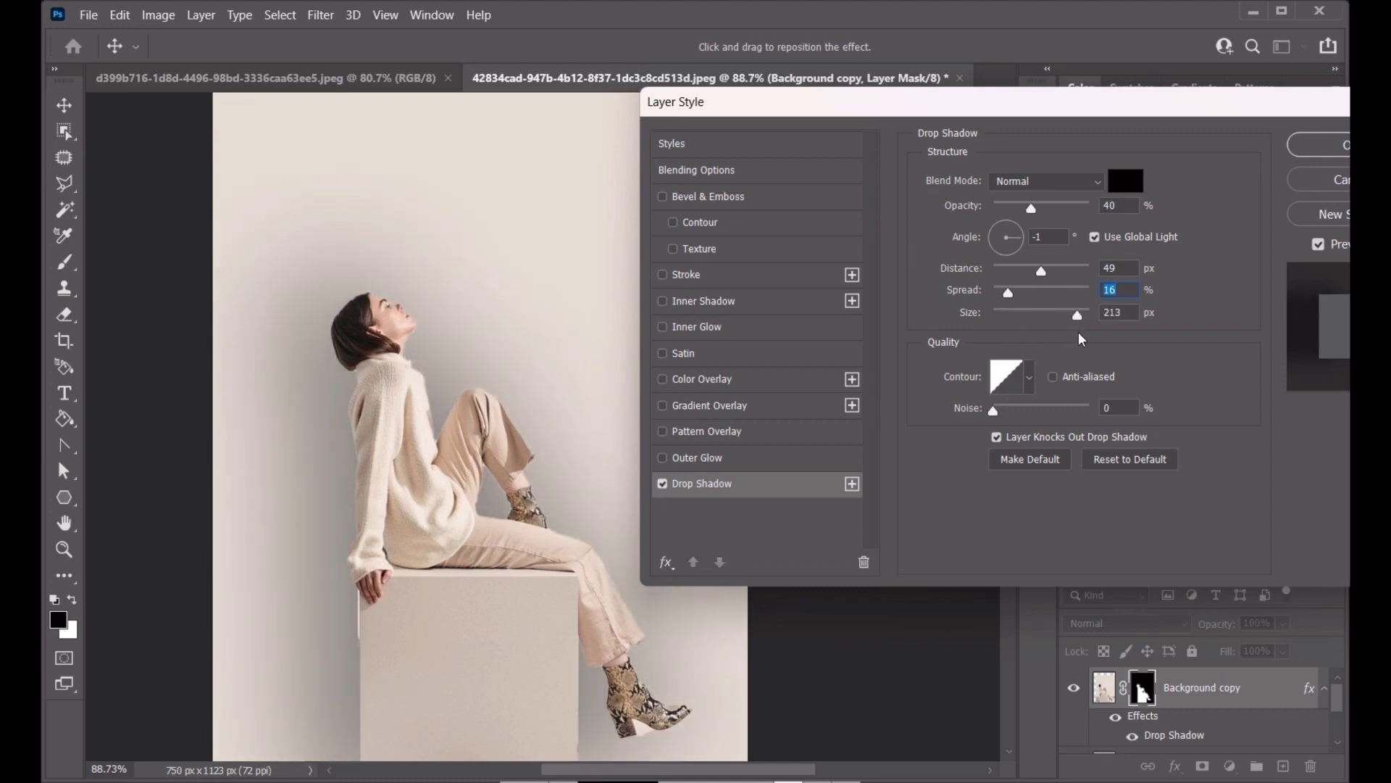
pyautogui.moveTo(1074, 339); pyautogui.dragTo(1071, 338)
pyautogui.press('Tab')
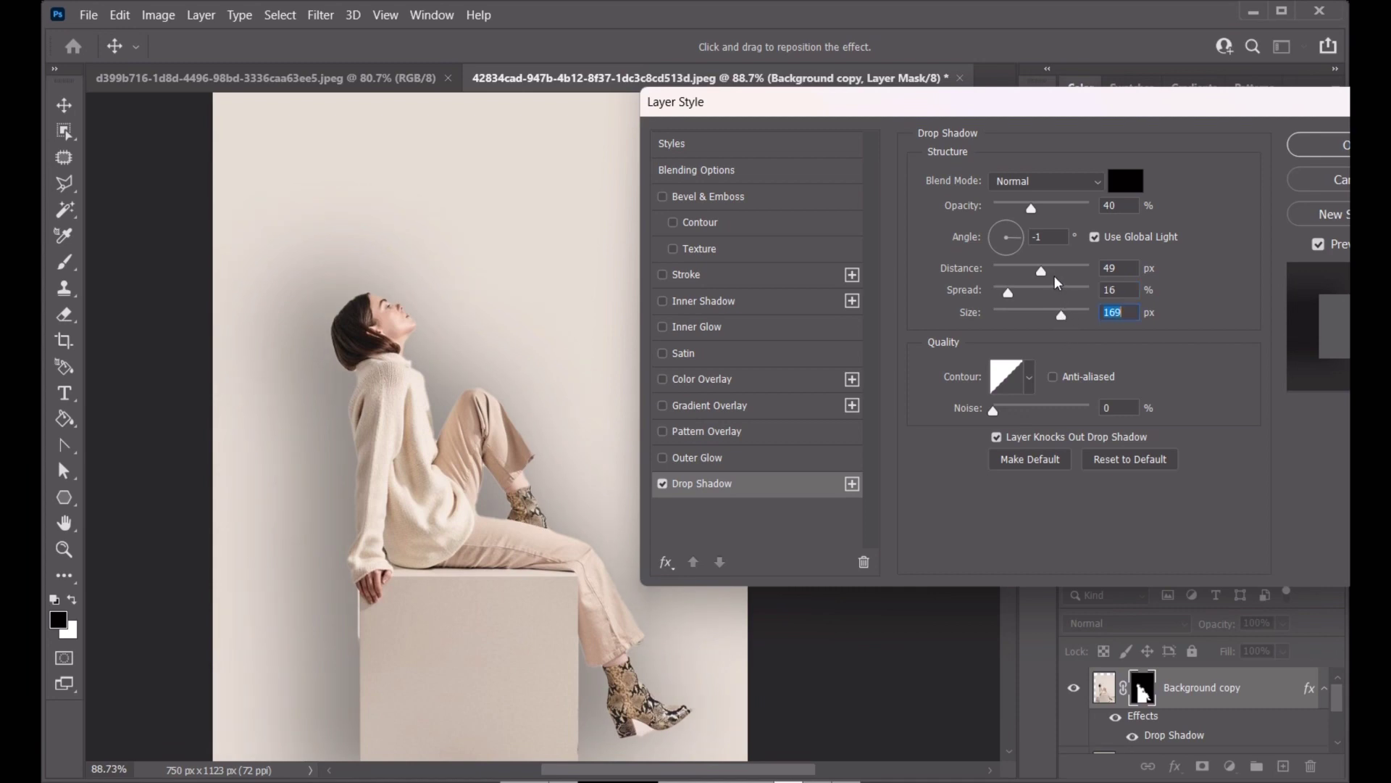
# Reposition the drop shadow to an angle of 46° and a distance of 36 px, and apply the layer style
pyautogui.moveTo(1054, 276); pyautogui.dragTo(1052, 275)
pyautogui.moveTo(388, 422); pyautogui.dragTo(368, 473)
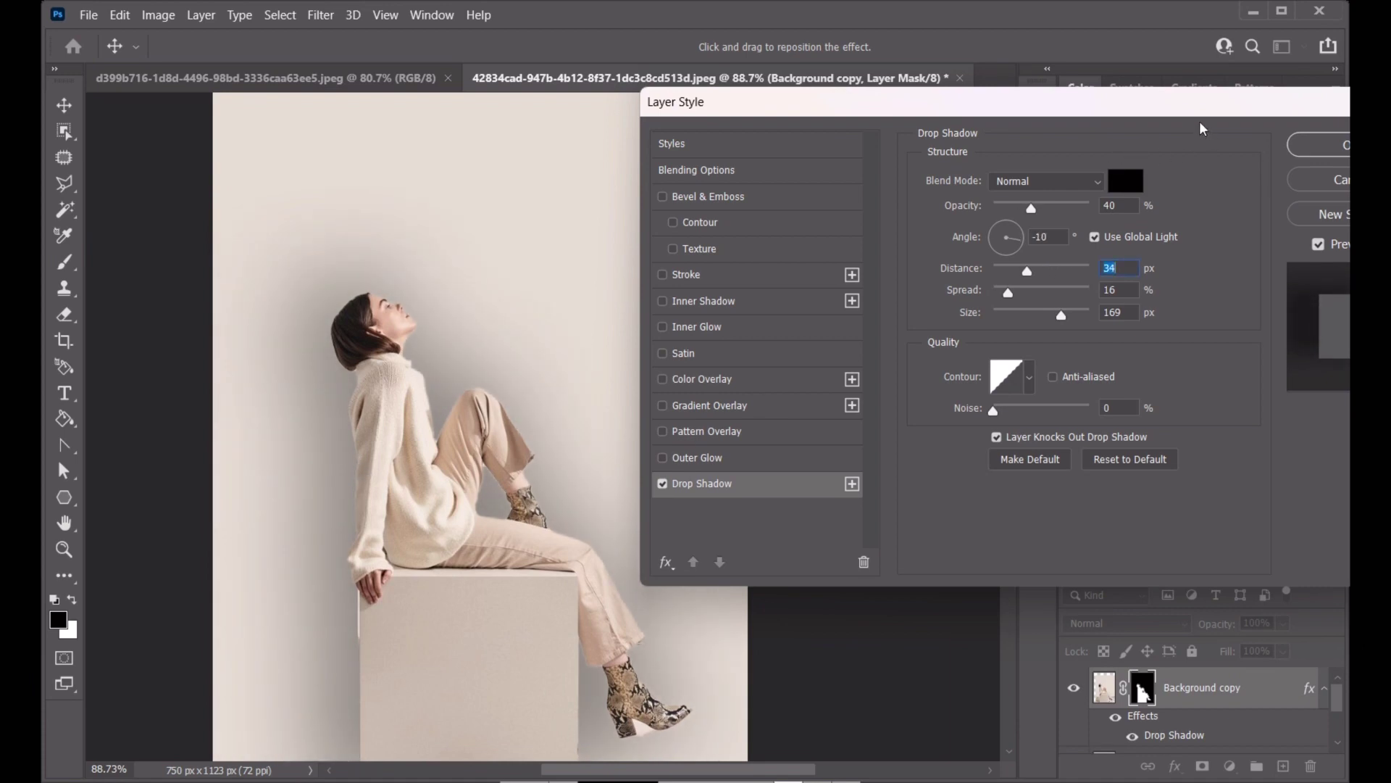
pyautogui.moveTo(1186, 110); pyautogui.dragTo(1159, 93)
pyautogui.moveTo(339, 531); pyautogui.dragTo(345, 551)
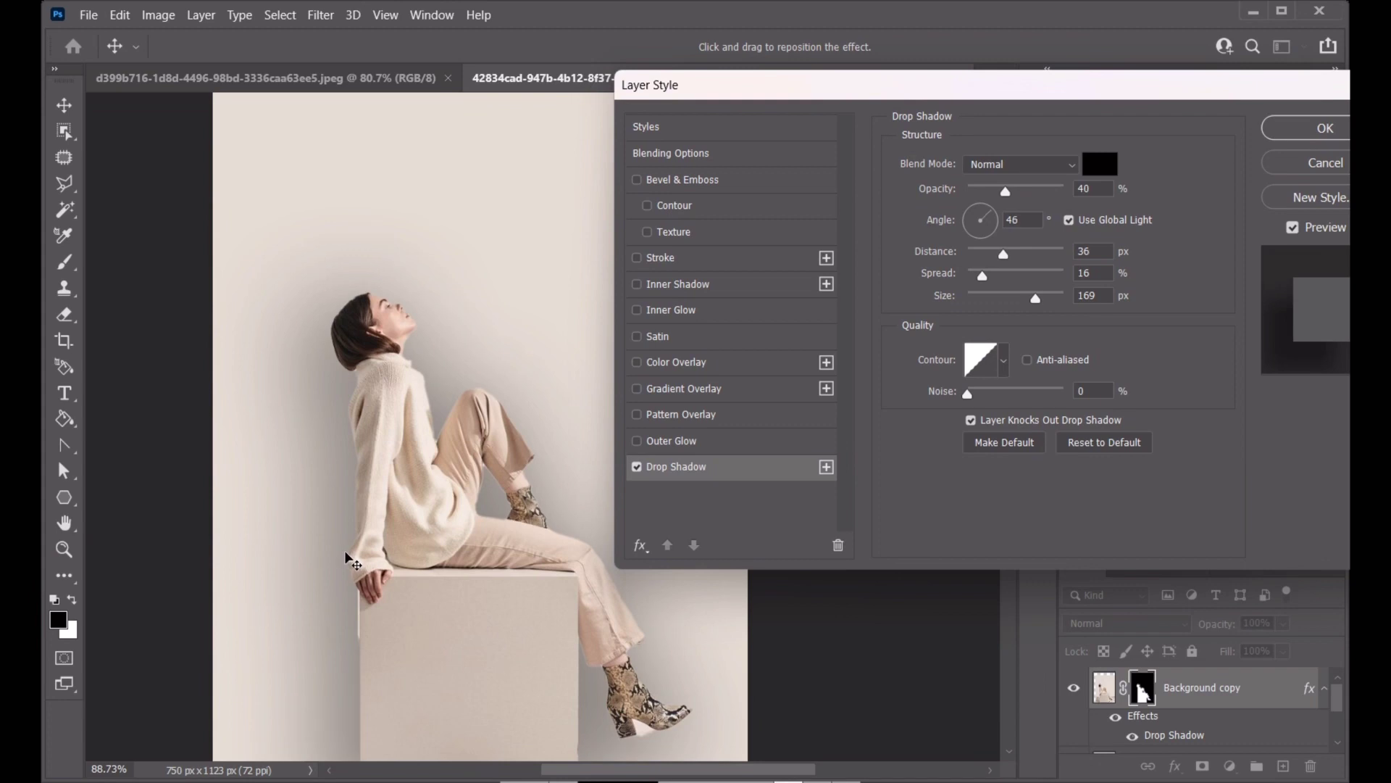
pyautogui.click(1285, 130)
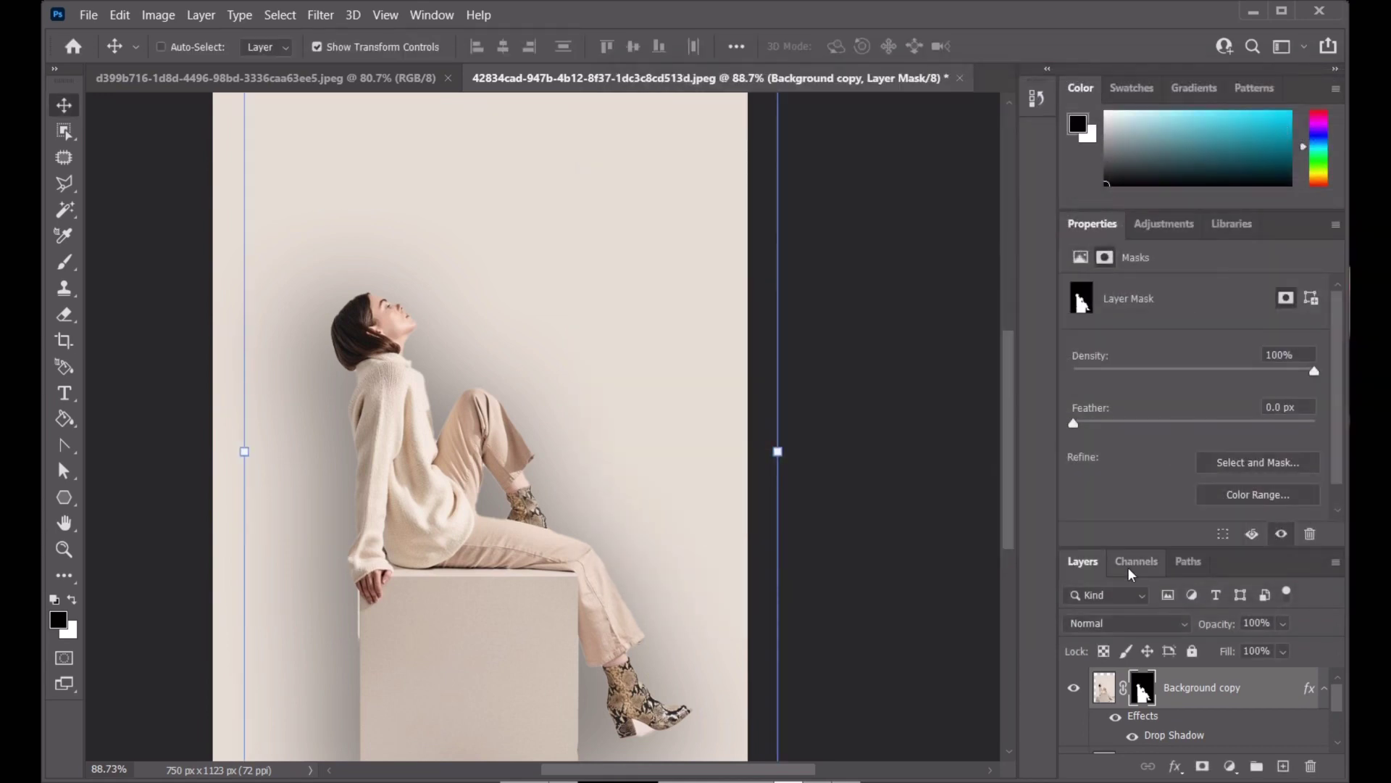
# Outline the leftover light patch between the lower boot's heel and sole with the Polygonal Lasso
pyautogui.scroll(-2, 1183, 688)
pyautogui.scroll(2, 1184, 688)
pyautogui.scroll(-2, 416, 577)
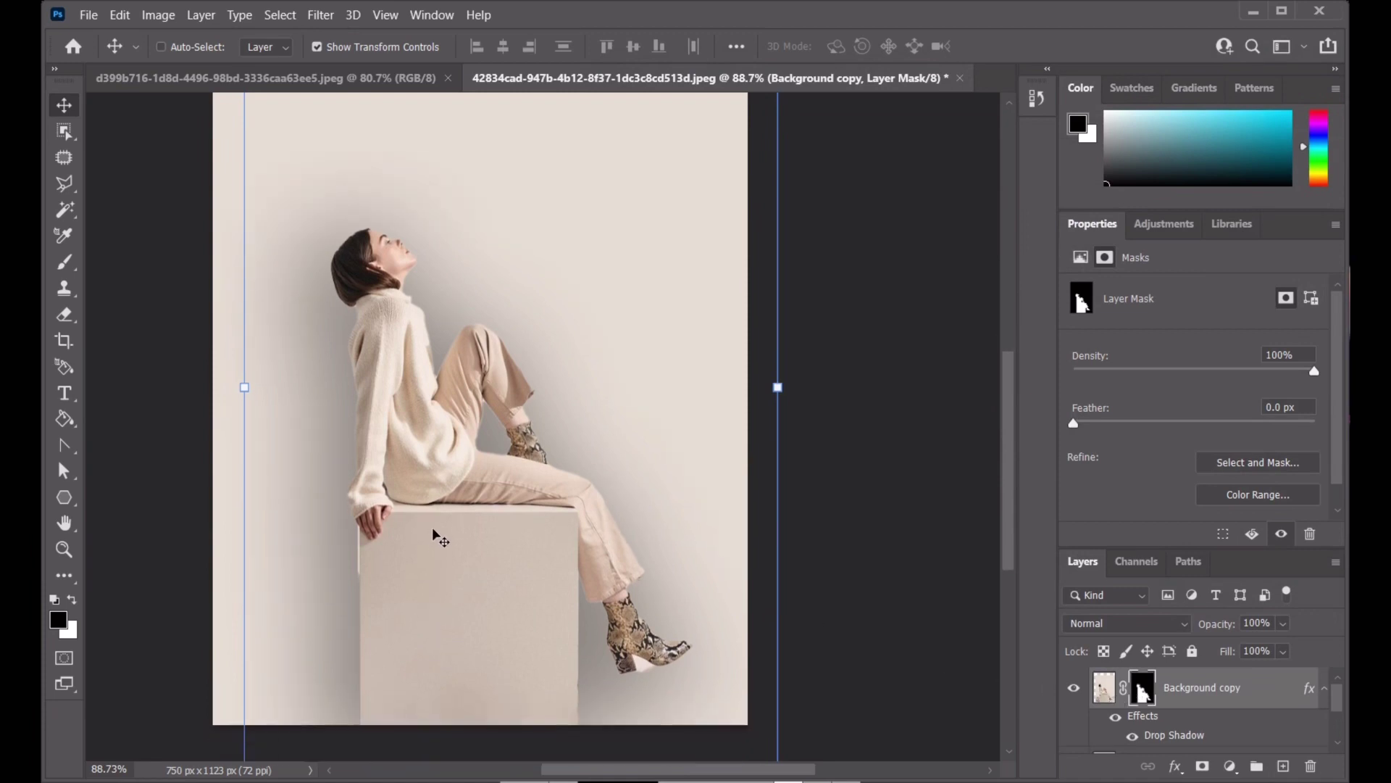
pyautogui.scroll(4, 682, 692)
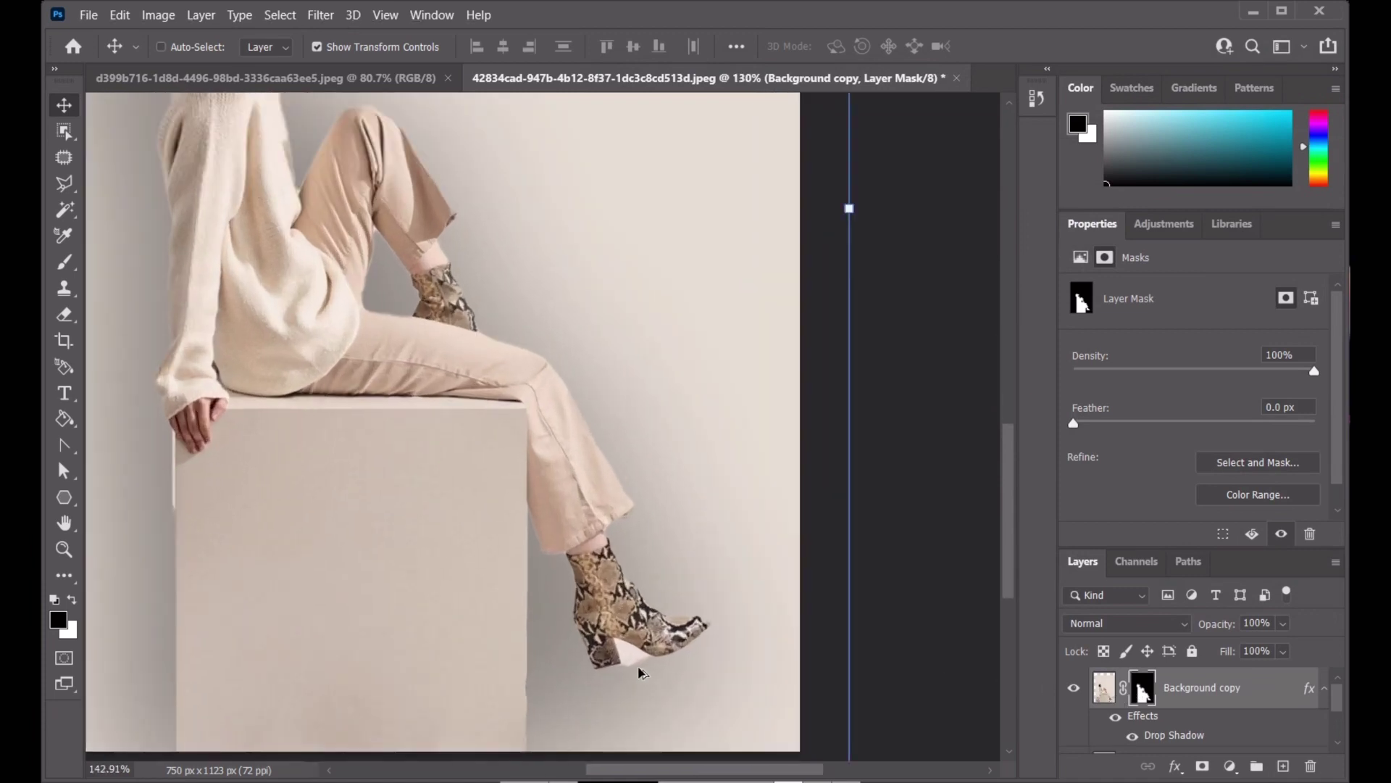
pyautogui.click(64, 183)
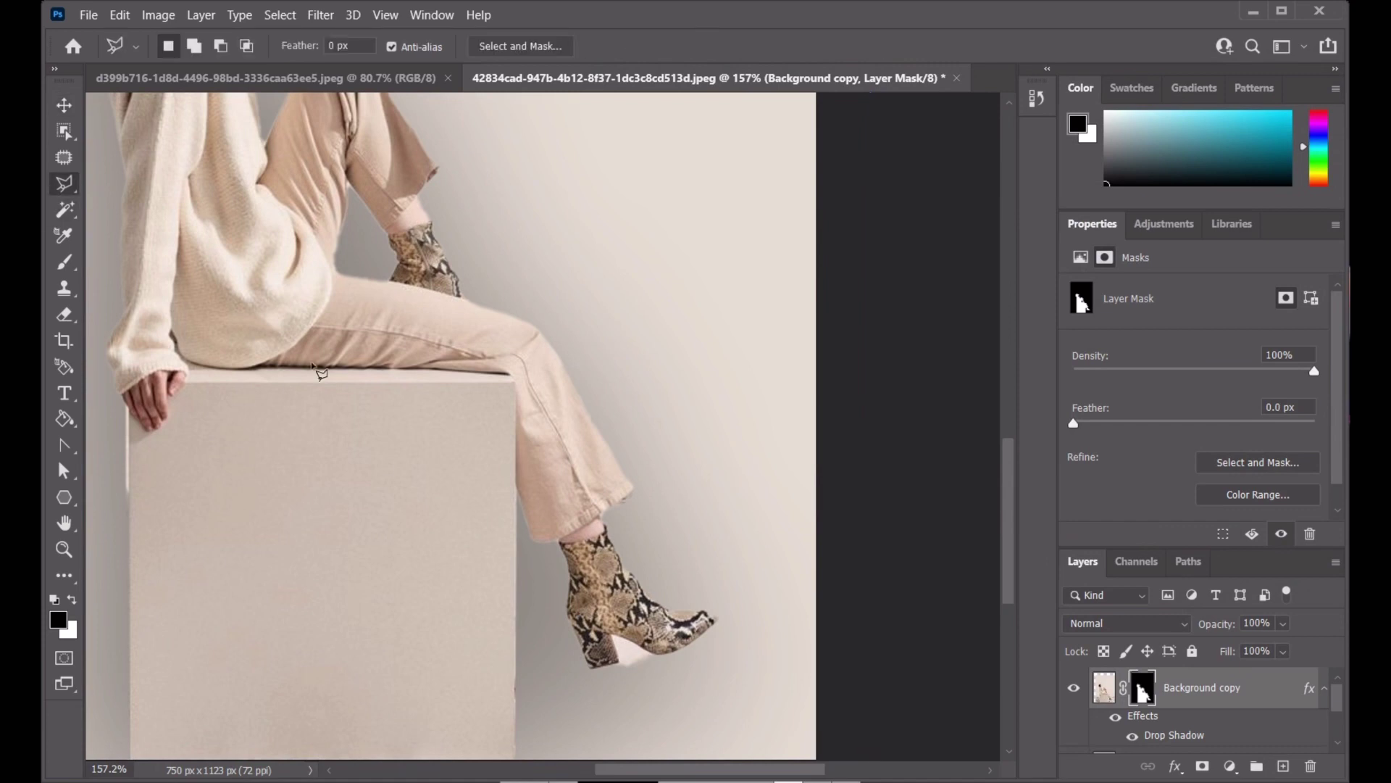
pyautogui.scroll(3, 628, 670)
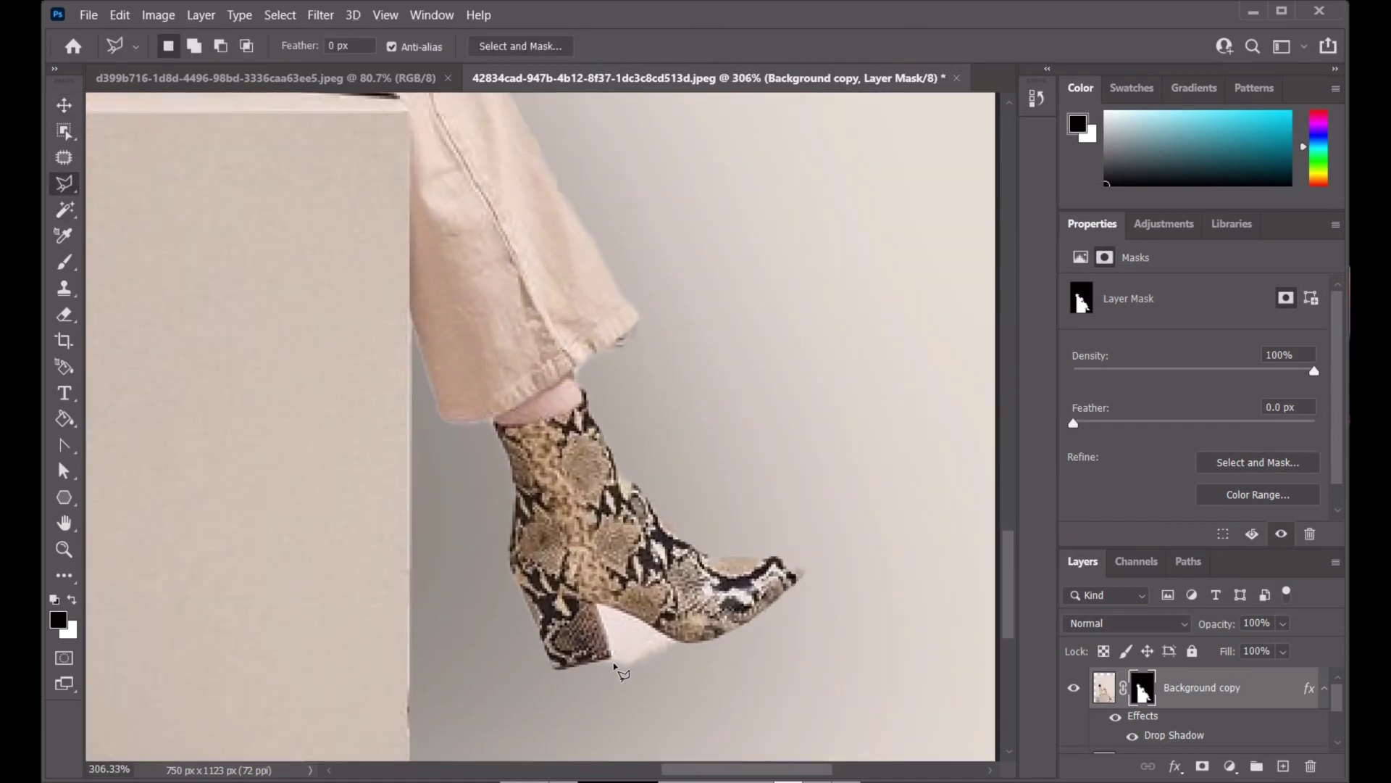
pyautogui.click(615, 658)
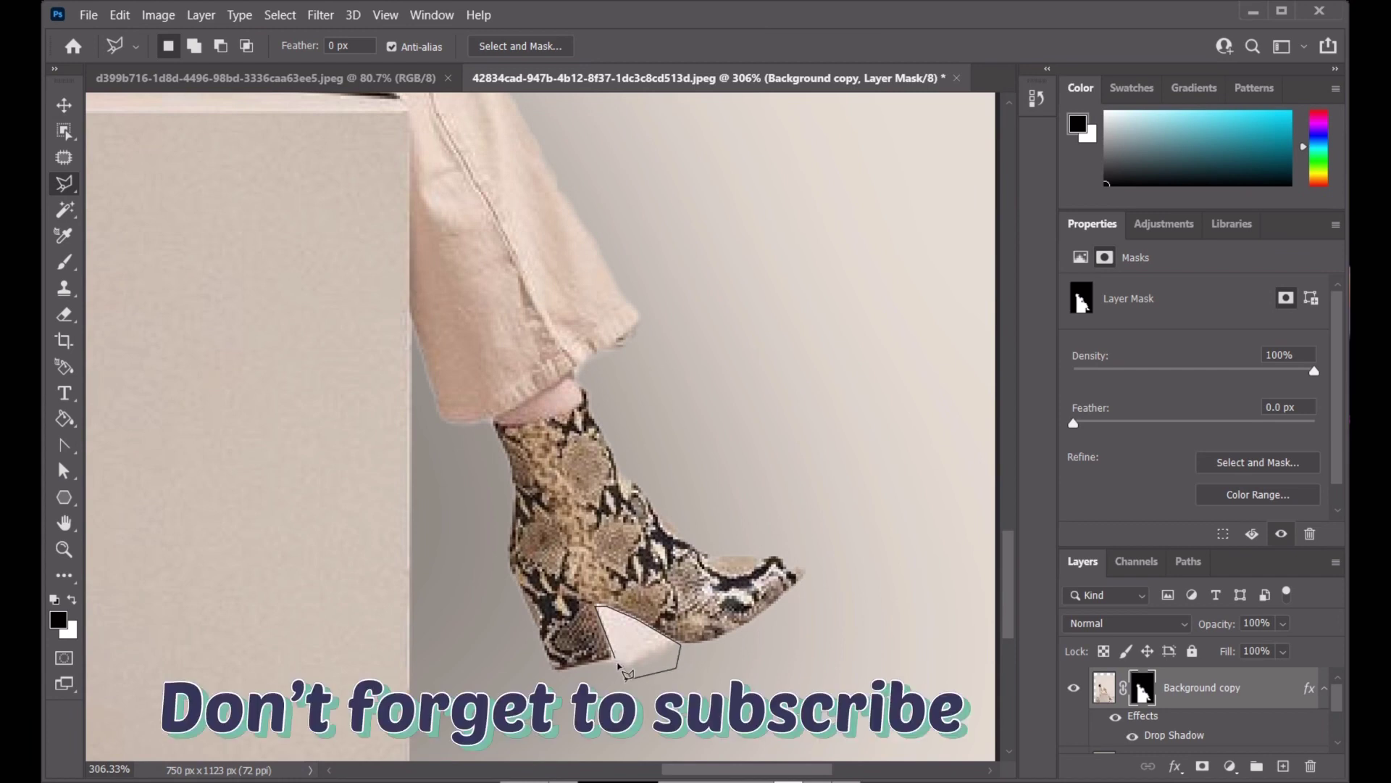
pyautogui.click(622, 663)
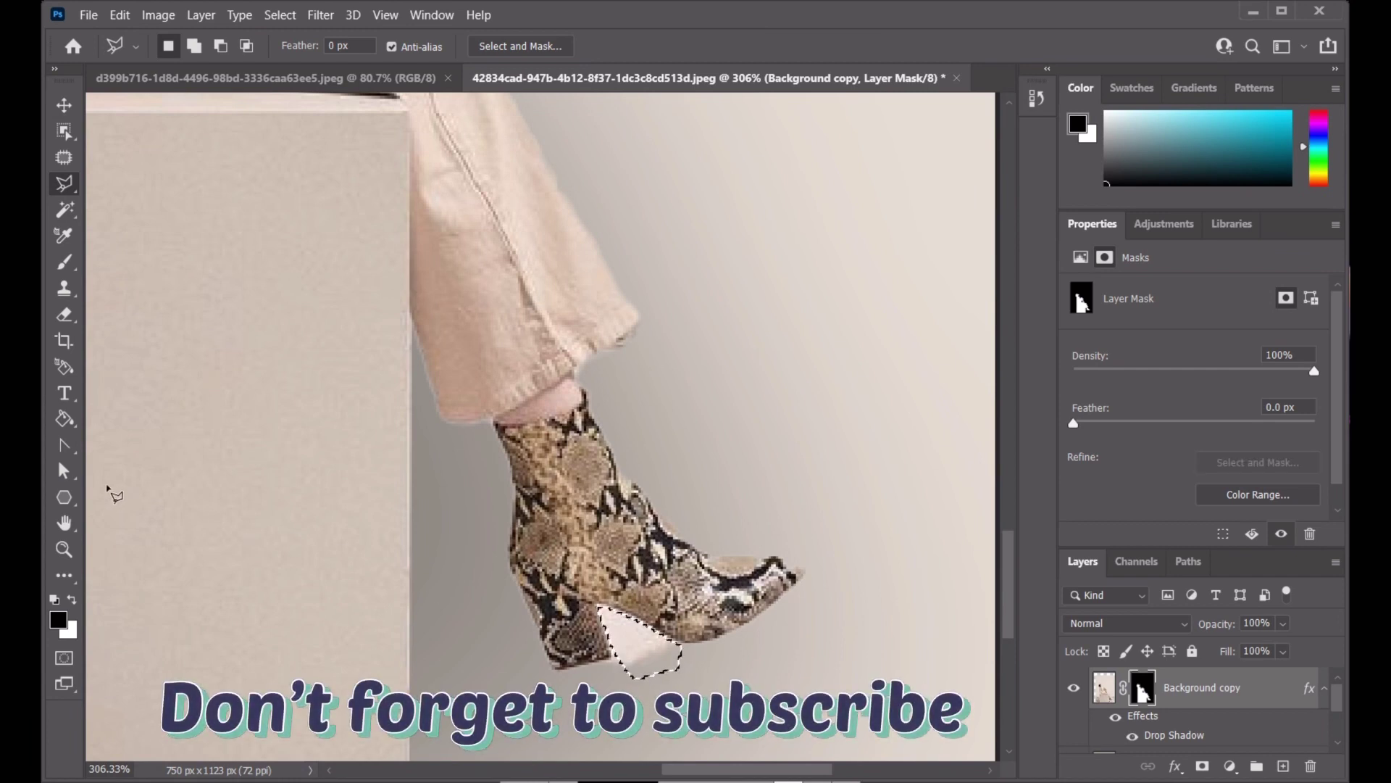
# Brush black on the layer mask inside the selection to hide the patch under the boot's arch, and deselect
pyautogui.click(64, 261)
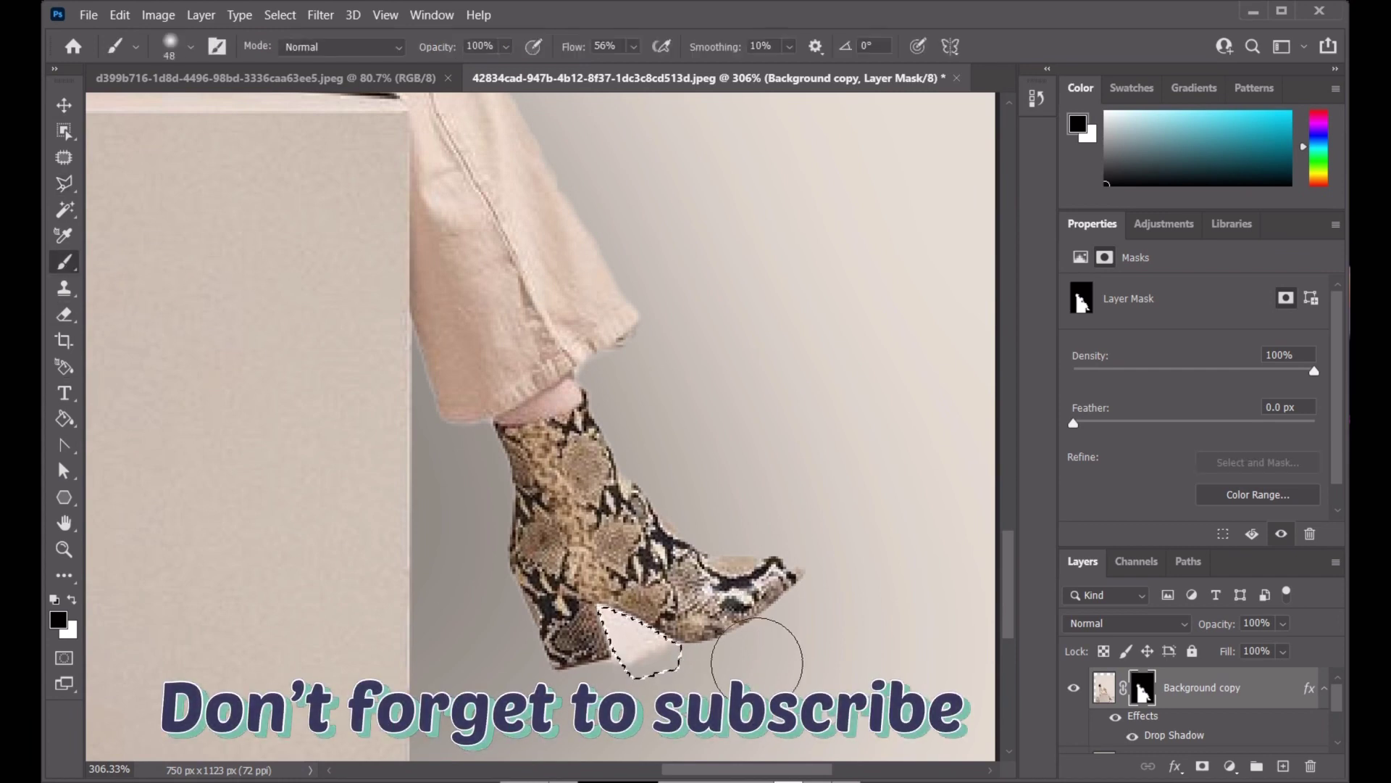
pyautogui.moveTo(654, 643); pyautogui.dragTo(617, 667)
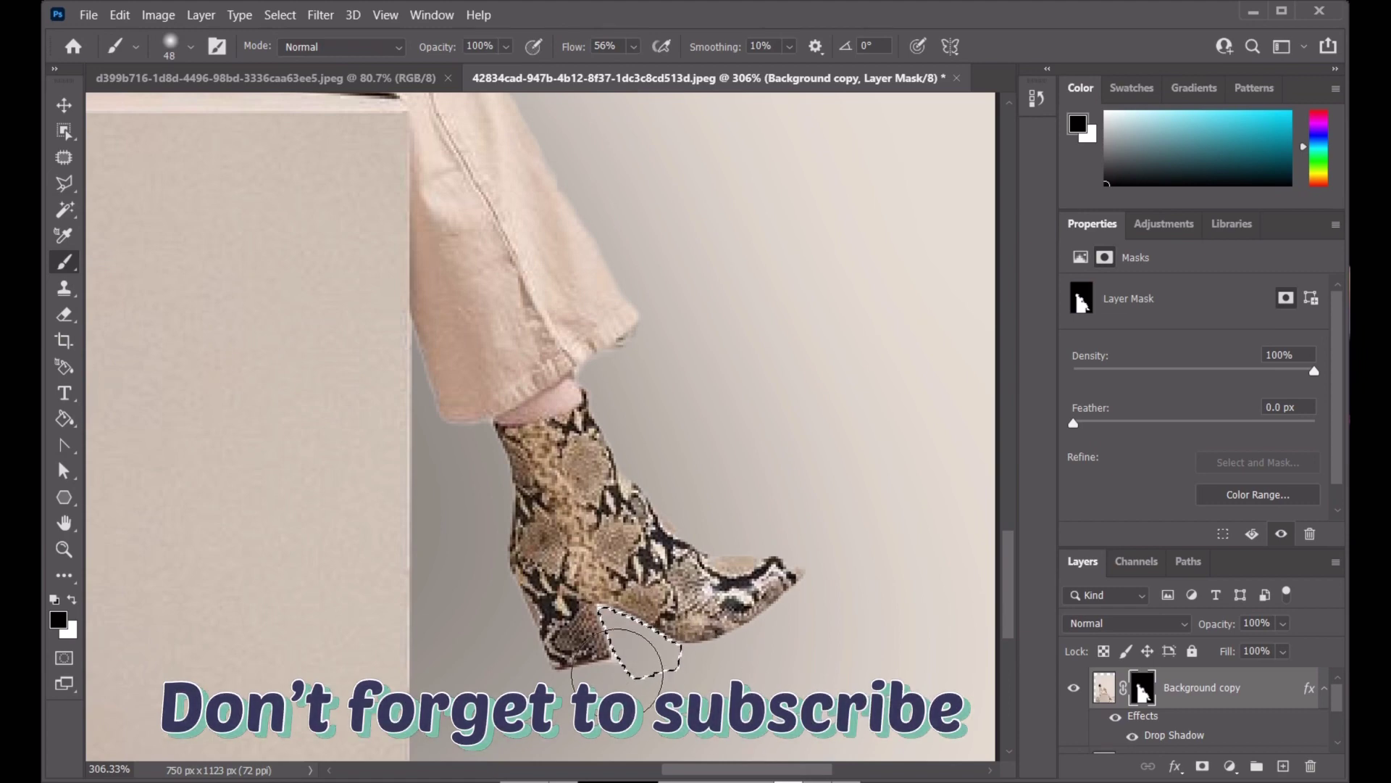
pyautogui.hotkey('ctrl', 'd')
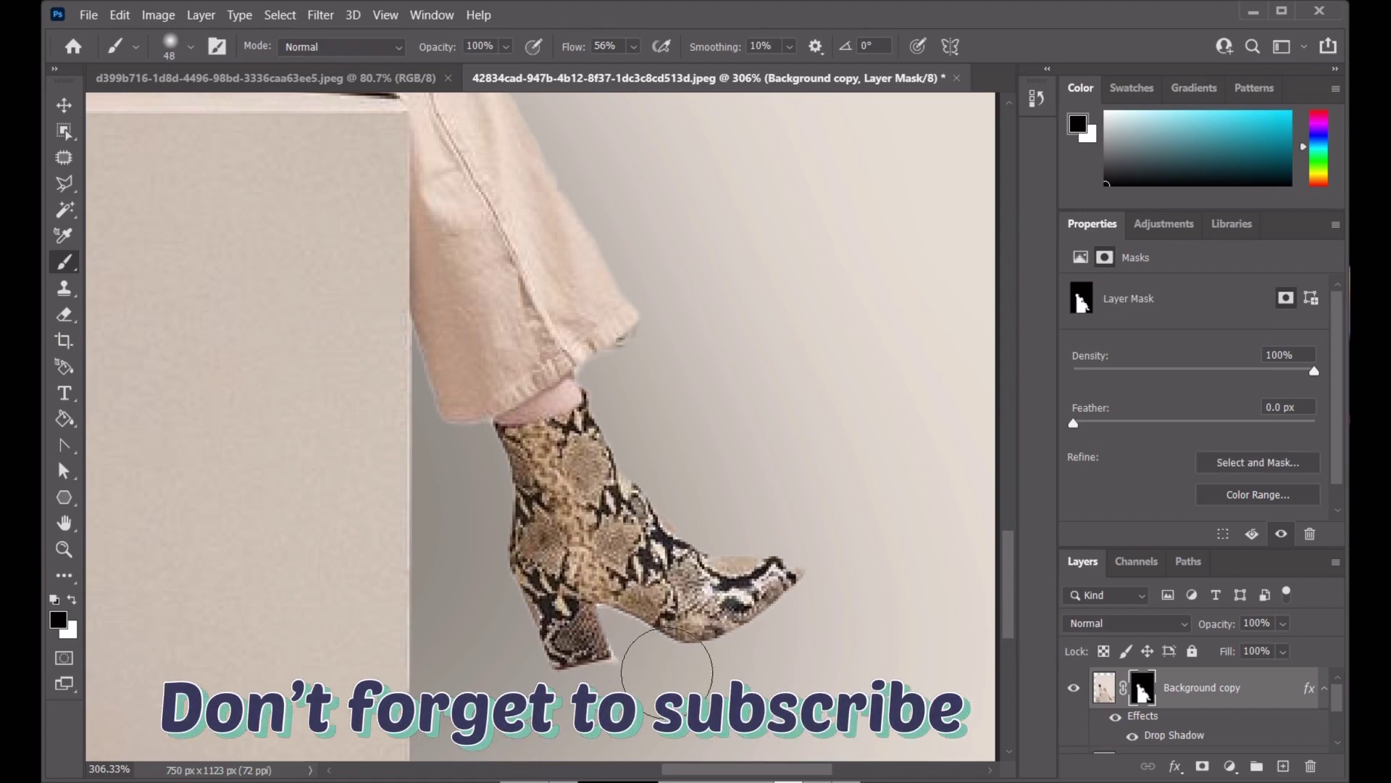
pyautogui.scroll(-2, 494, 538)
pyautogui.scroll(-8, 494, 538)
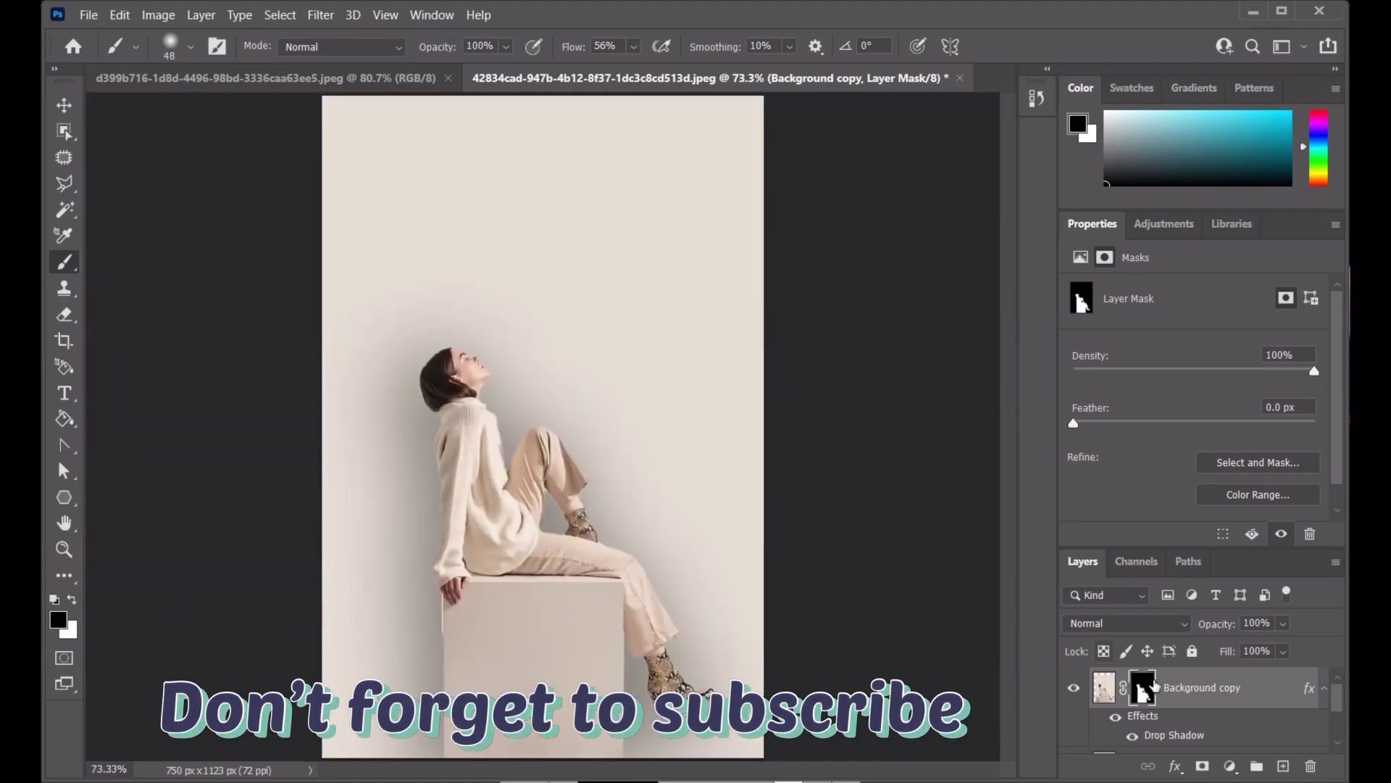
# Make the Background layer active and hide the Background copy and Layer 1 layers to reveal the original photo
pyautogui.click(64, 105)
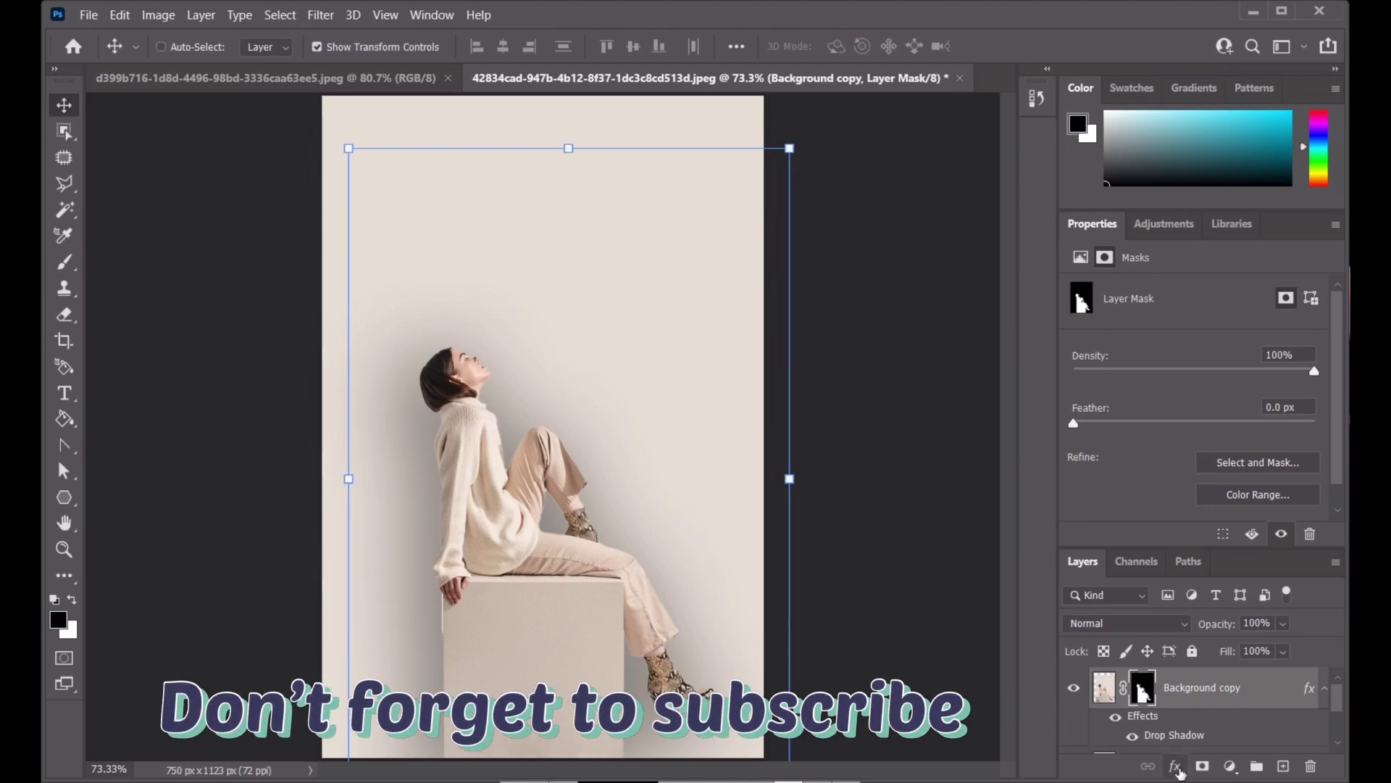
pyautogui.scroll(-2, 1189, 732)
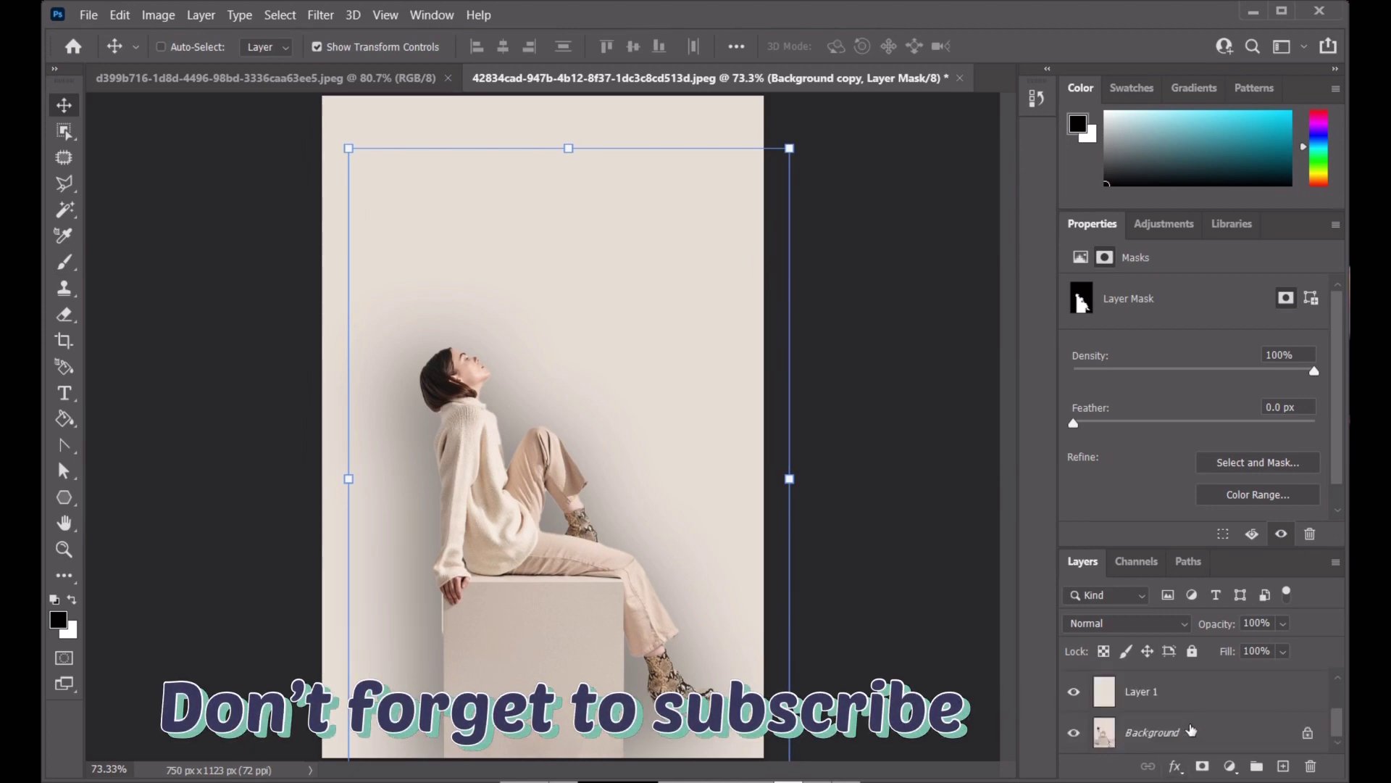
pyautogui.click(1191, 731)
pyautogui.scroll(2, 1104, 692)
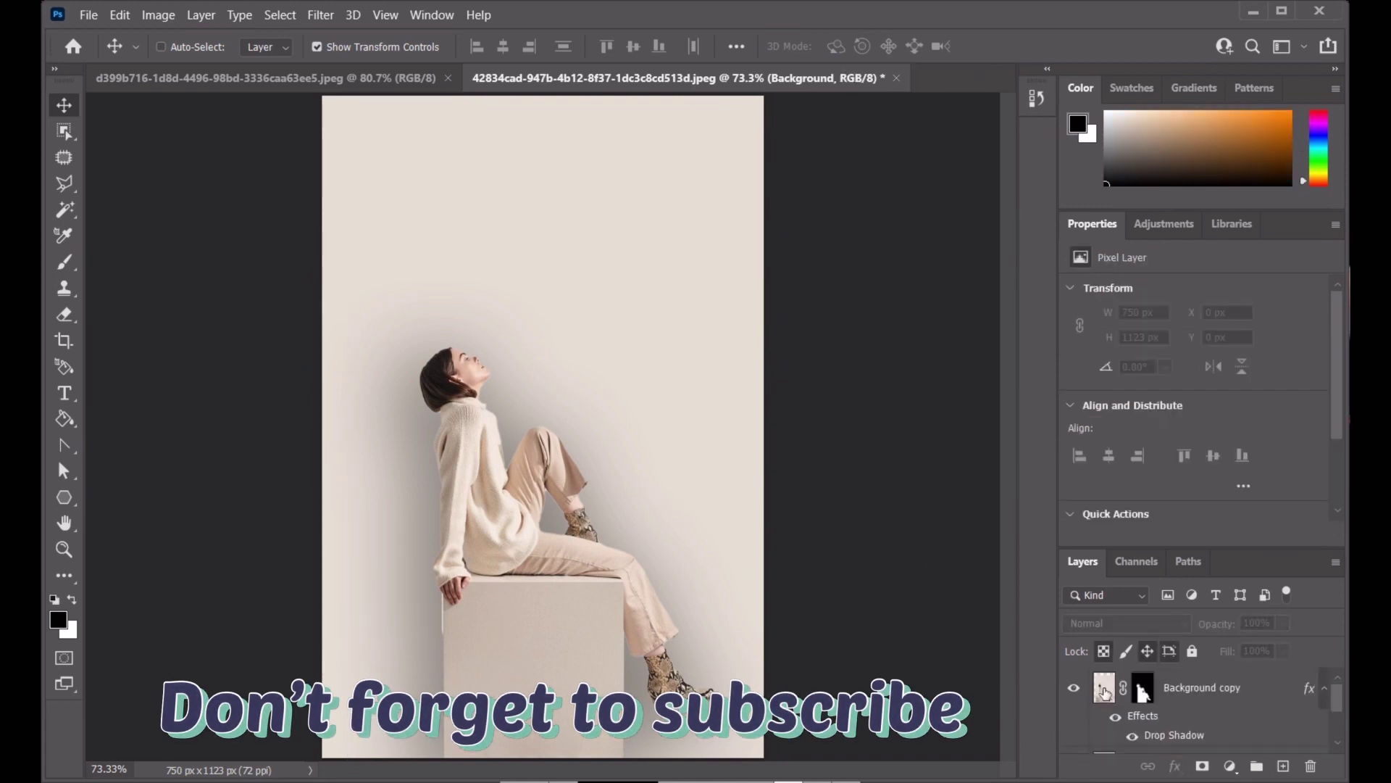
pyautogui.click(1075, 687)
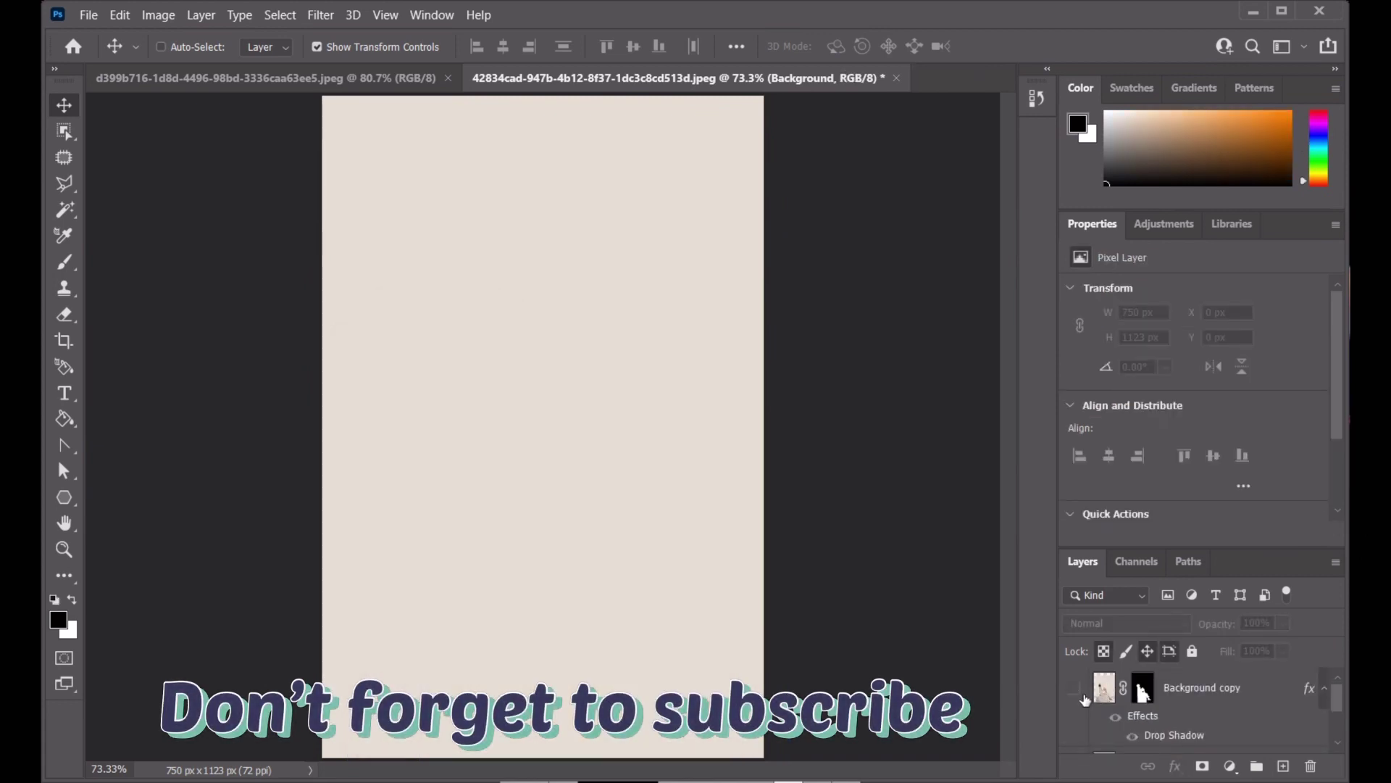
pyautogui.scroll(-2, 1084, 702)
pyautogui.scroll(2, 1081, 706)
pyautogui.scroll(-2, 1082, 708)
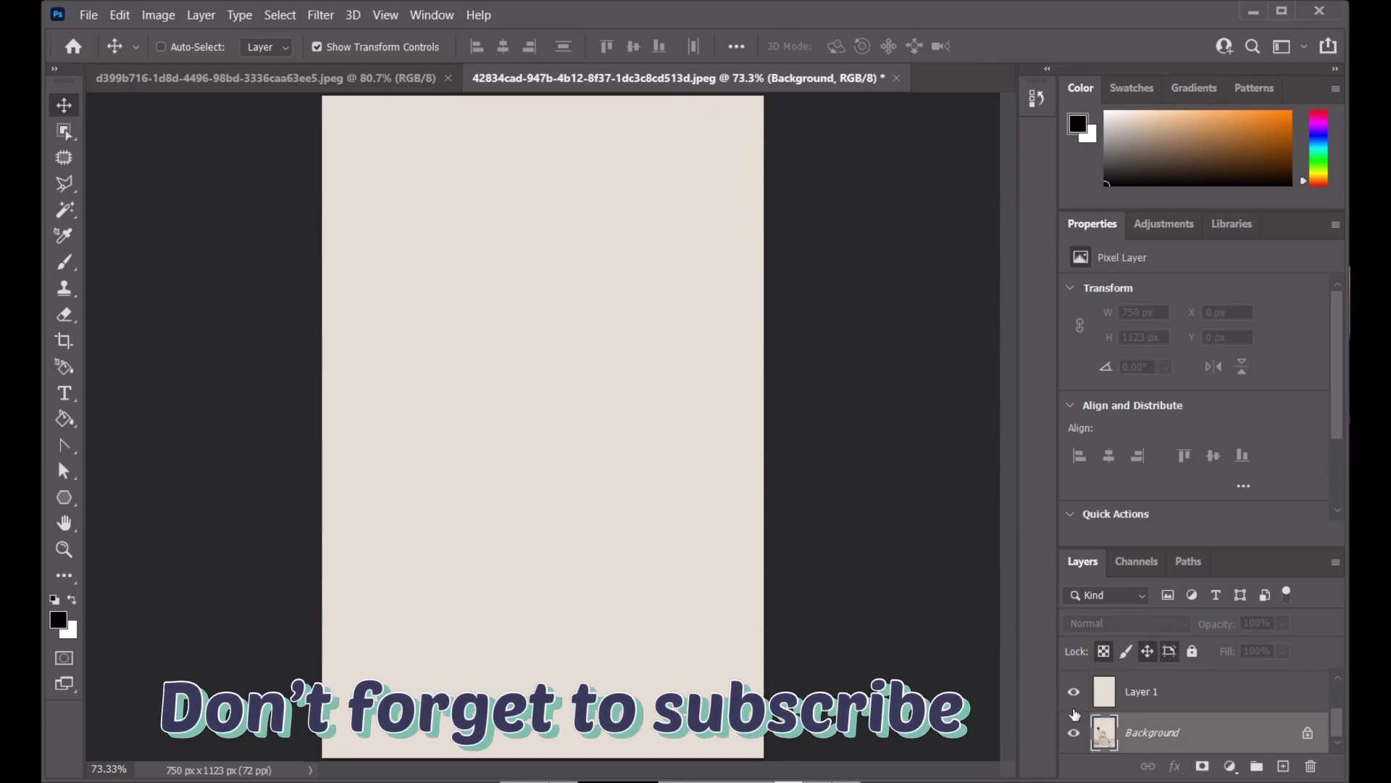
pyautogui.click(1074, 691)
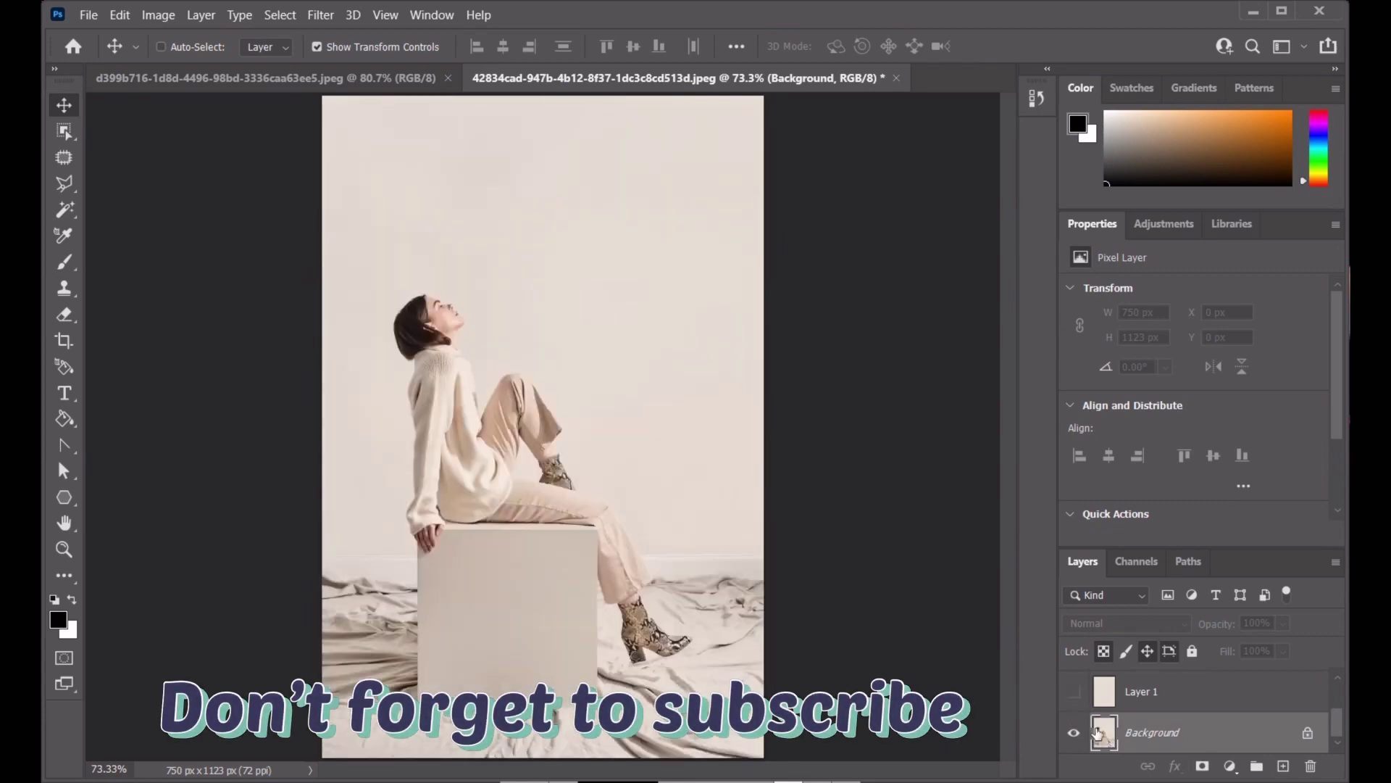